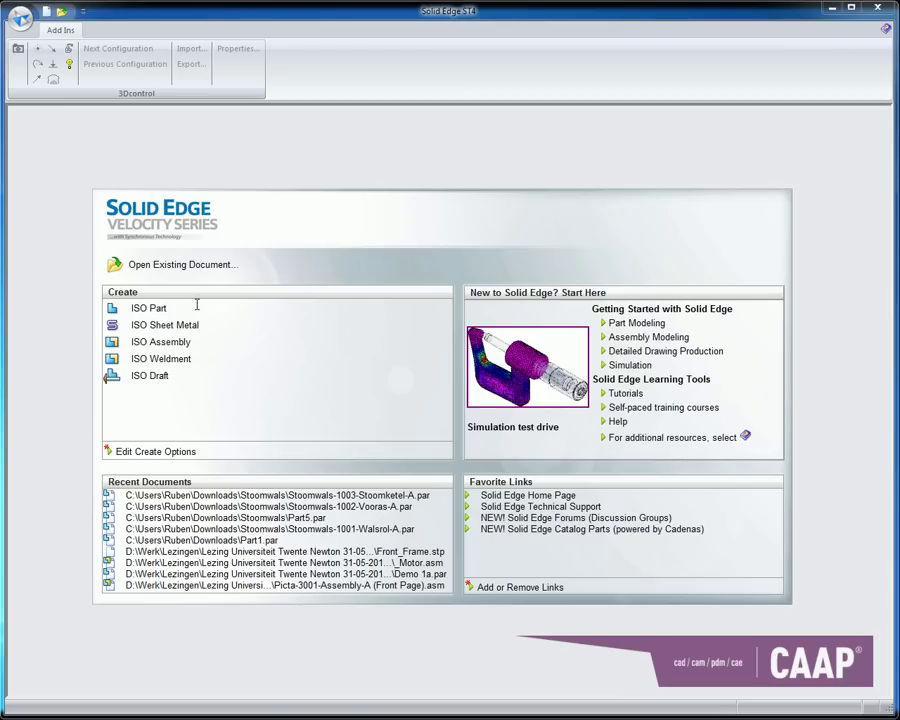
Step: Start a new ISO part document (Part11) from the start page's Create list
click(150, 308)
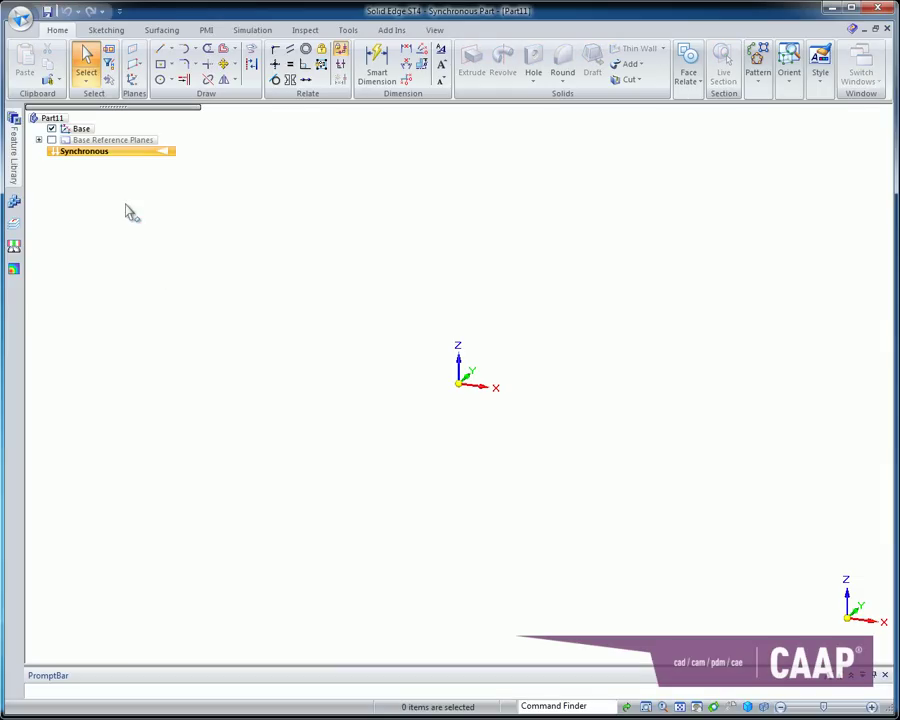
Step: Sketch one straight line along the X axis on the locked base plane
click(162, 52)
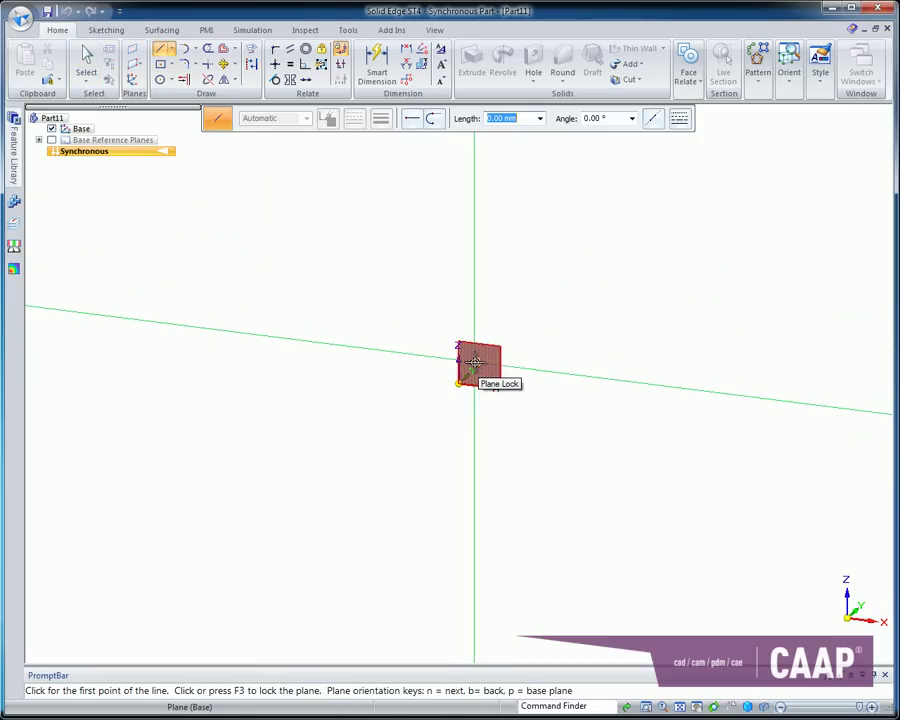
click(477, 361)
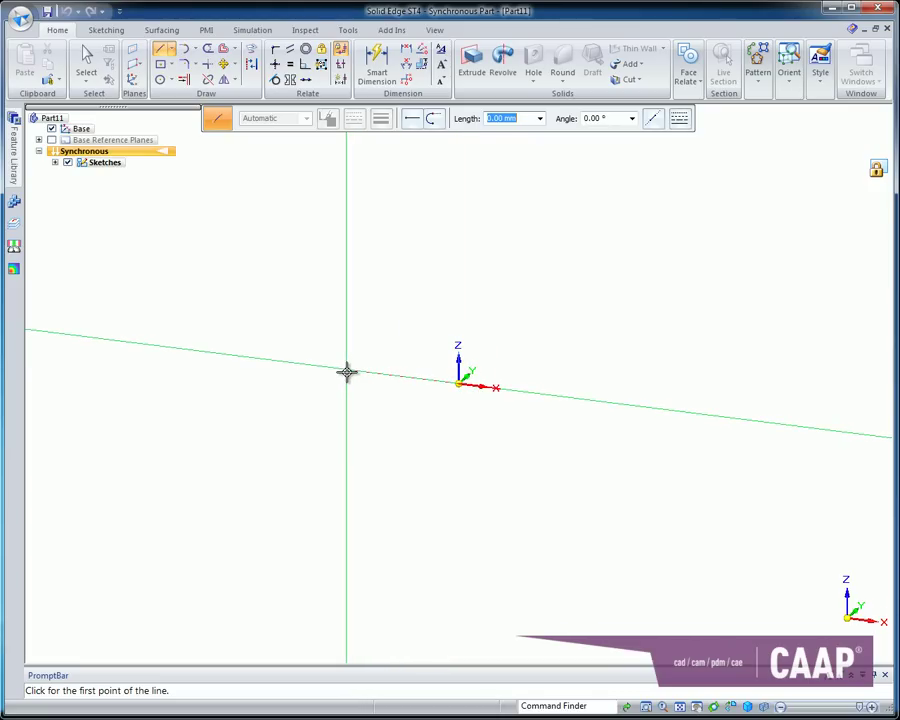
click(346, 372)
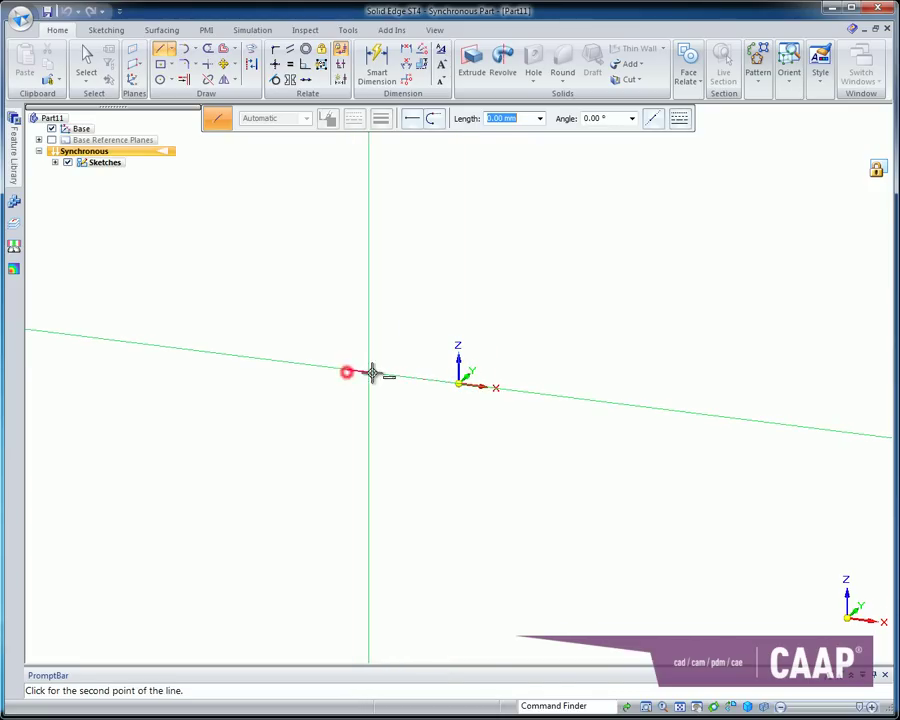
click(578, 400)
right_click(578, 428)
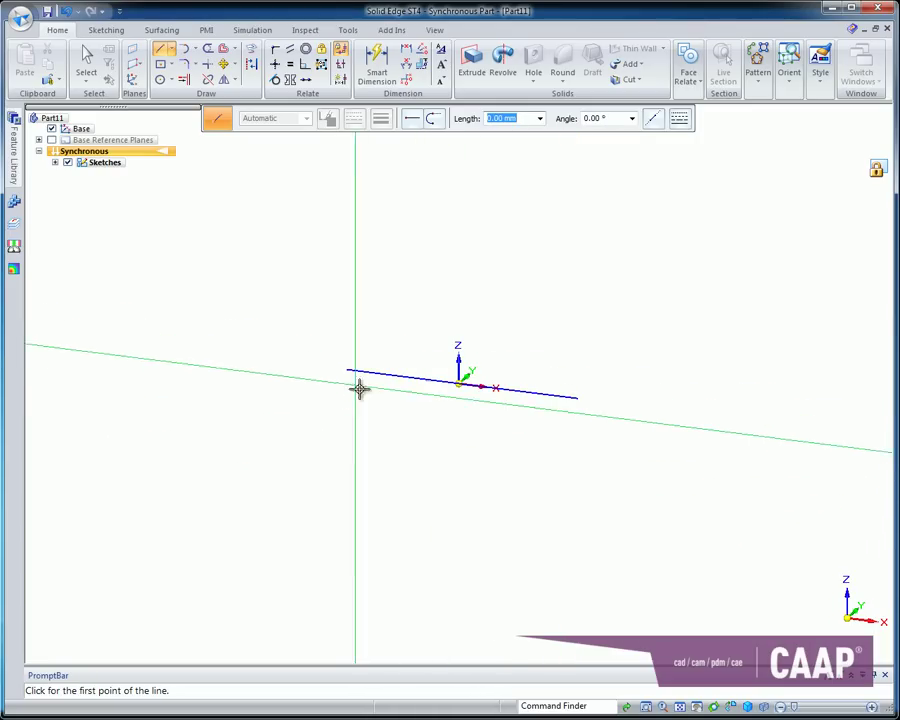
Step: Connect the line to the origin point
click(276, 56)
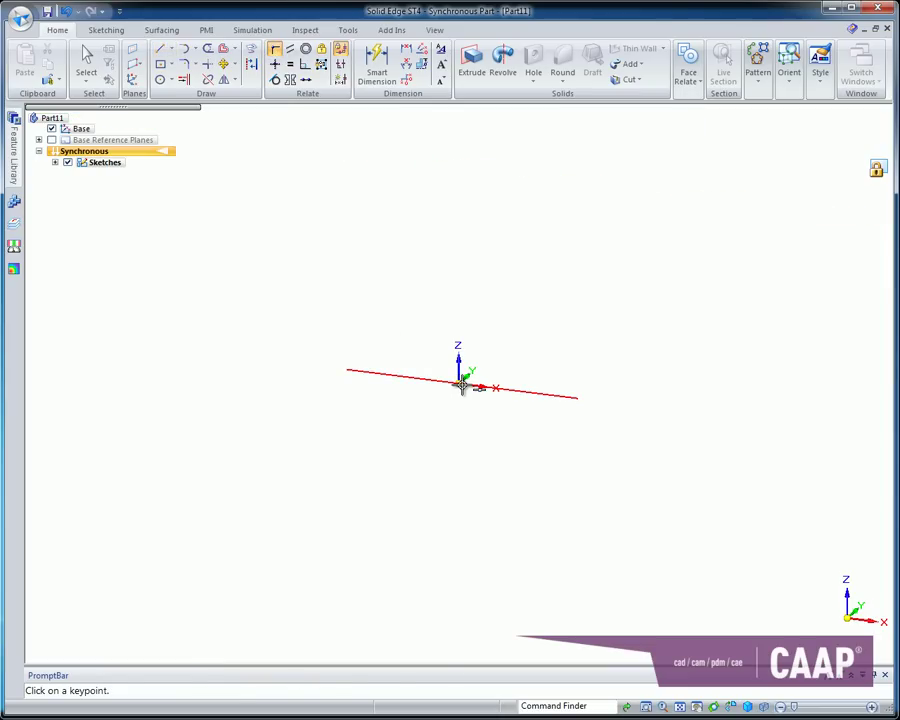
click(461, 385)
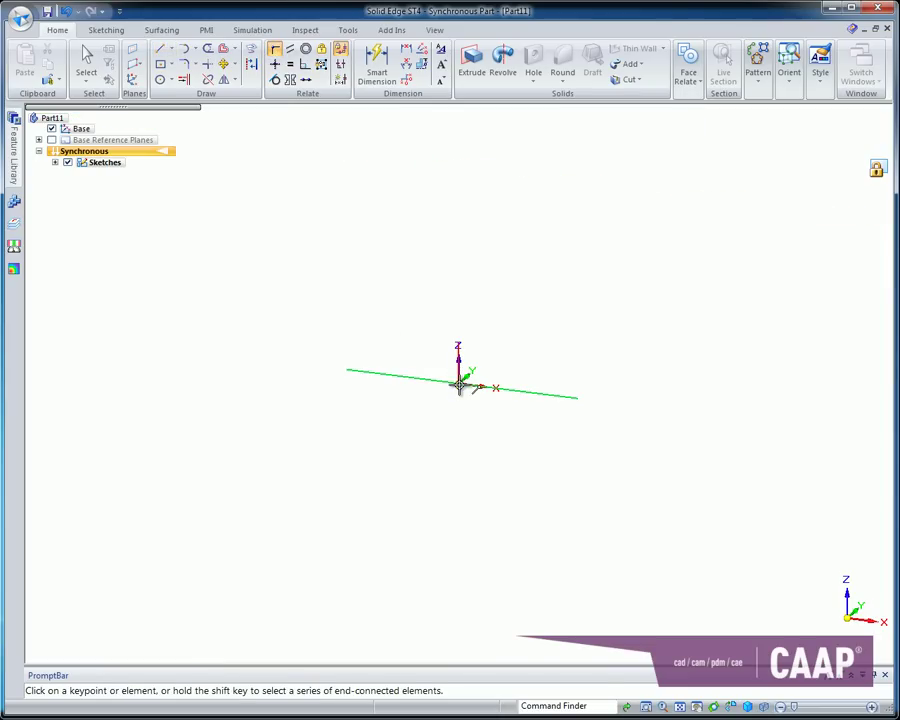
click(459, 385)
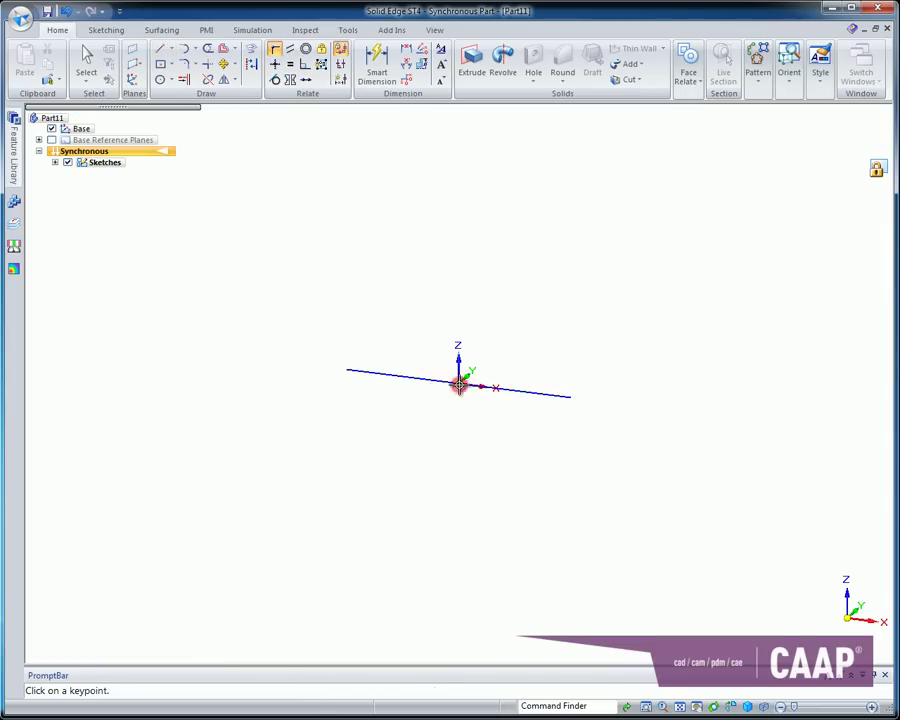
Step: Give the base line a driving length dimension of 60, centered on the origin
click(380, 70)
click(511, 391)
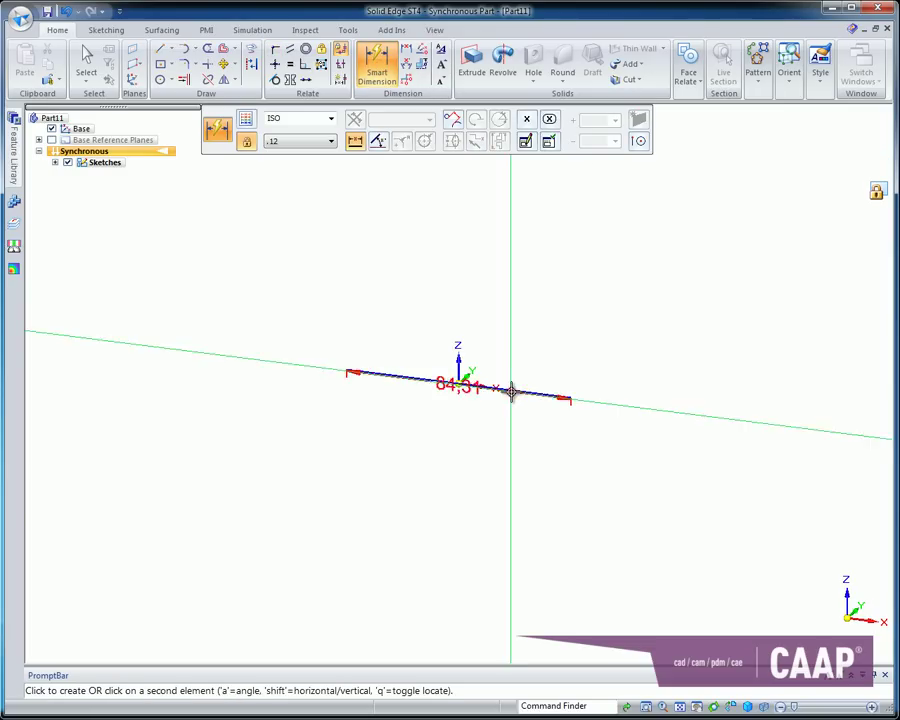
click(500, 410)
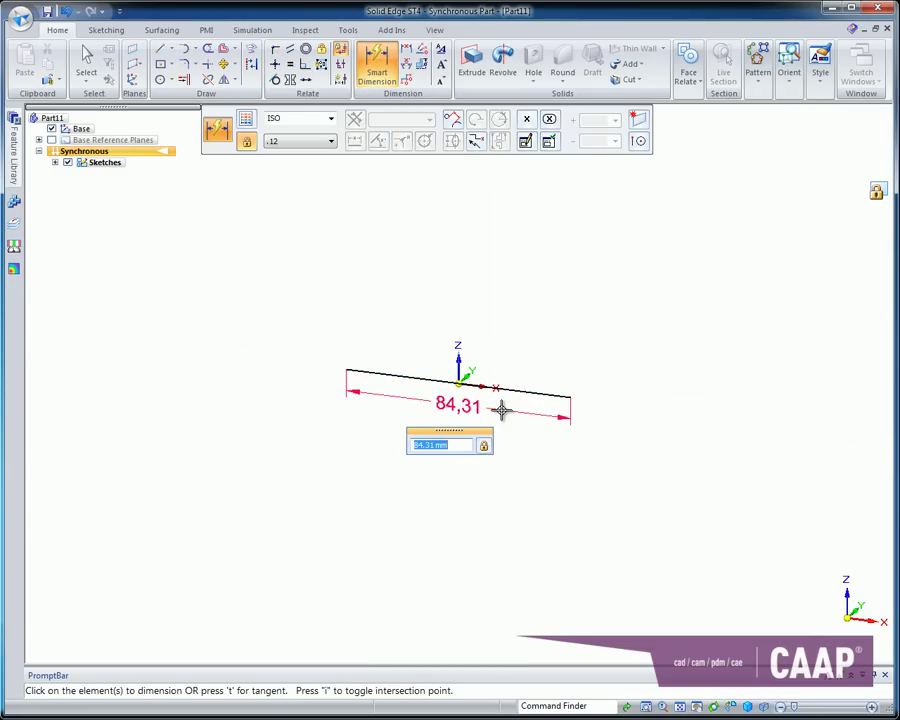
text(6)
key(Return)
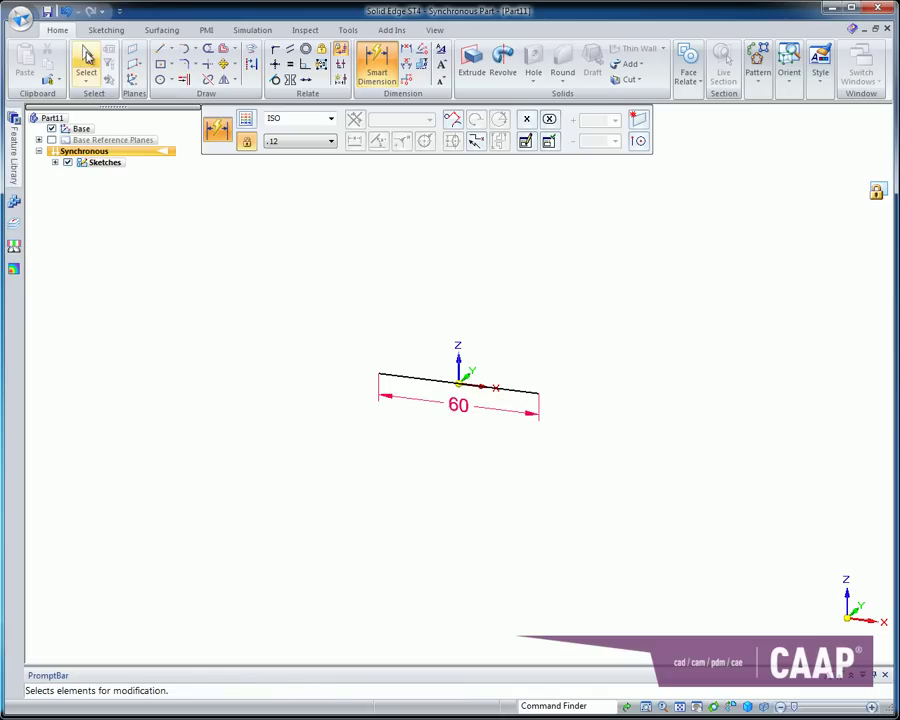
click(86, 57)
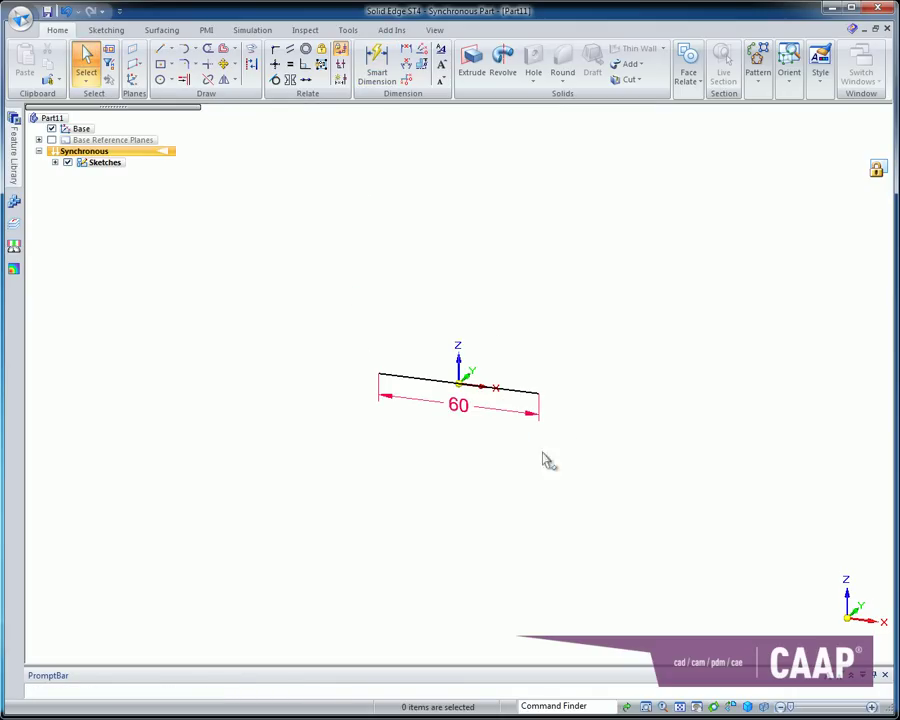
scroll(585, 435, up, 1)
scroll(590, 430, up, 1)
scroll(592, 430, up, 1)
scroll(590, 428, up, 1)
scroll(587, 425, up, 1)
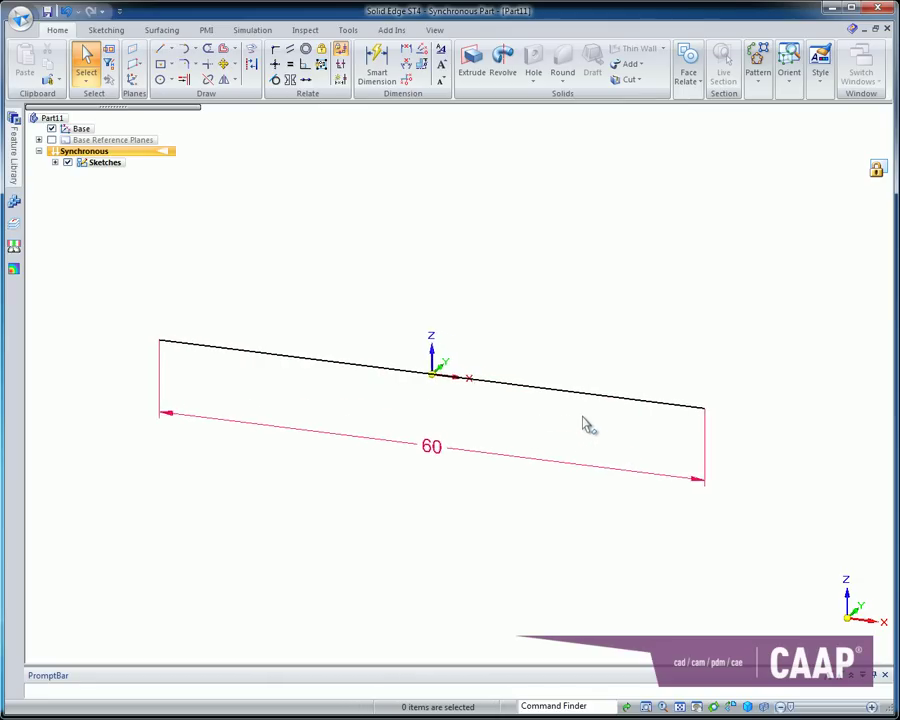
Step: Draw the outline's left end edge, first step and narrow groove
click(160, 54)
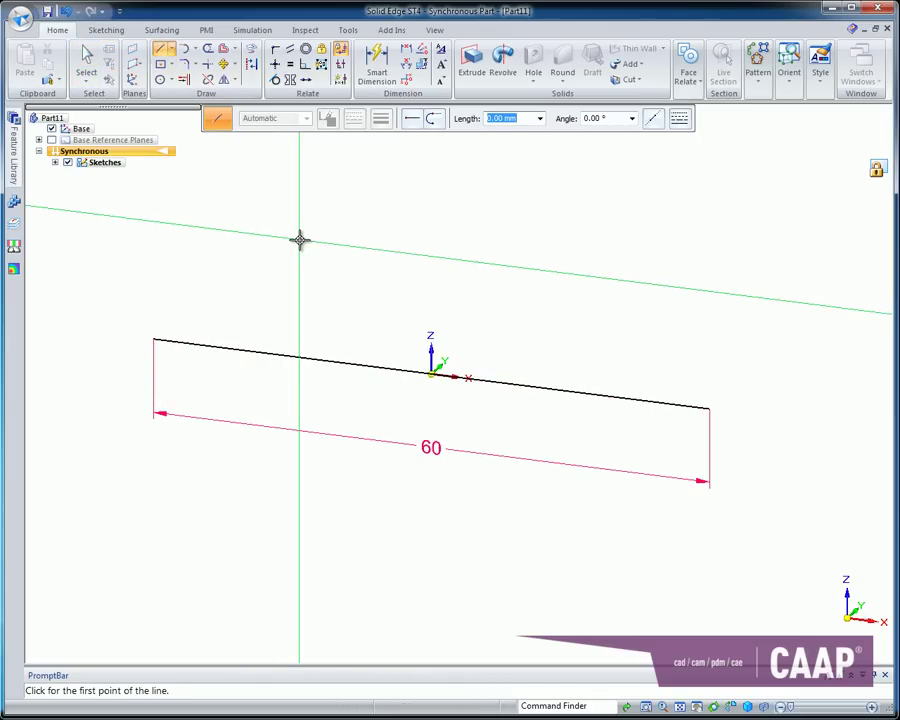
click(153, 338)
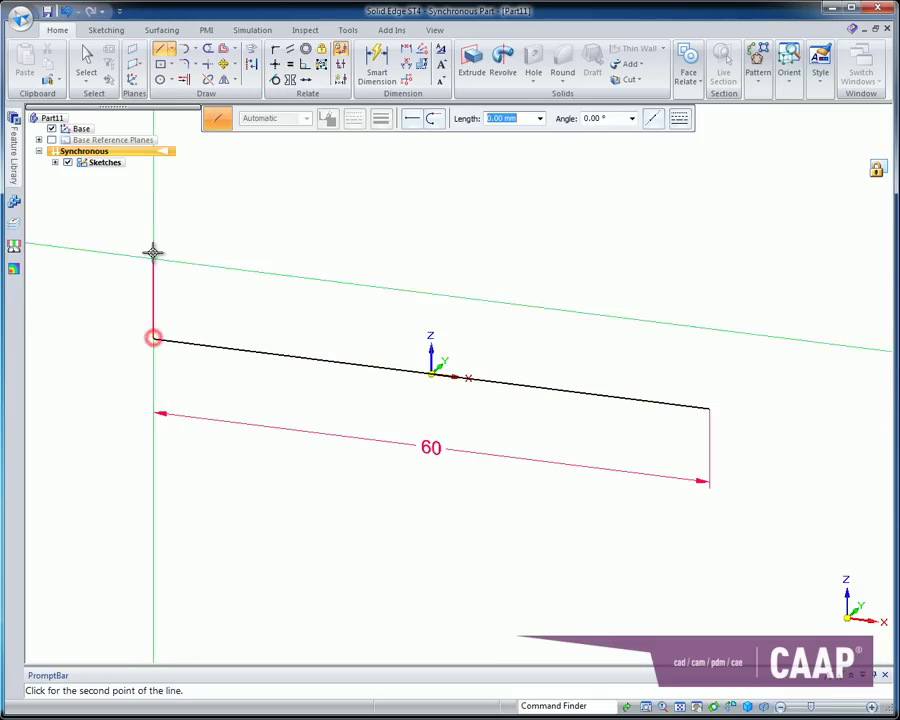
click(154, 188)
click(205, 193)
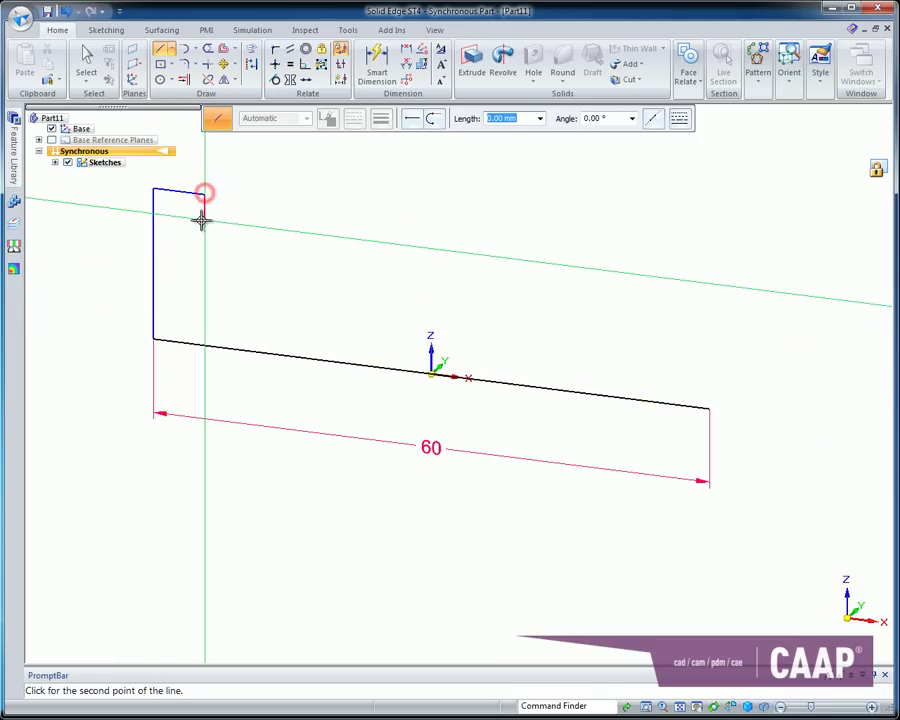
click(205, 218)
click(238, 223)
click(240, 200)
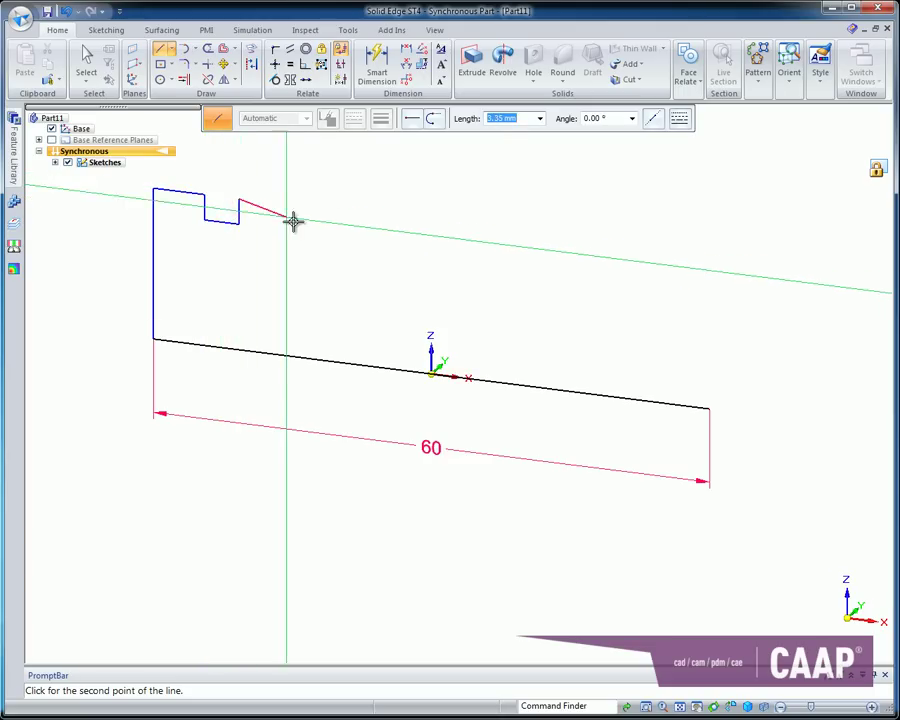
Step: Continue with the long tapered top, two step-downs, and close at the base line's right end
click(527, 284)
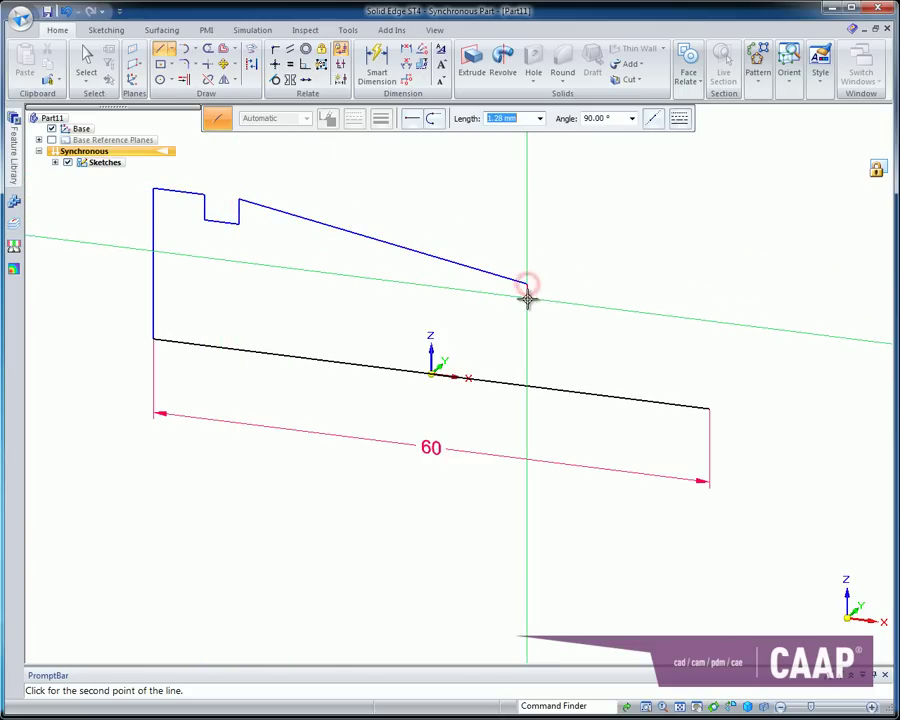
click(527, 300)
click(610, 311)
click(610, 342)
click(707, 354)
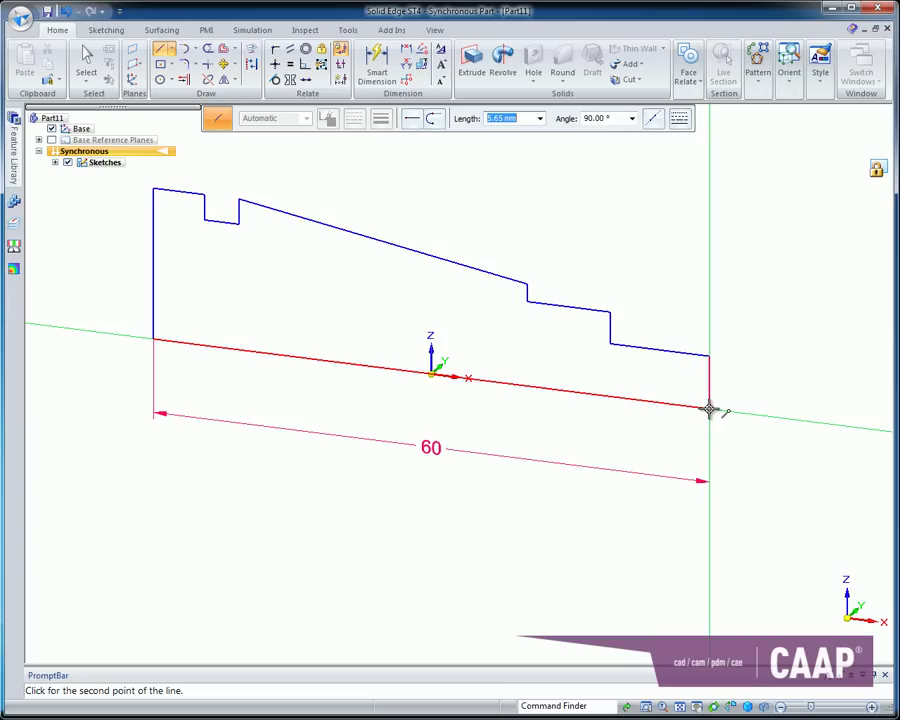
click(709, 408)
Step: End the line chain, leaving the closed shaded shaft profile
right_click(709, 292)
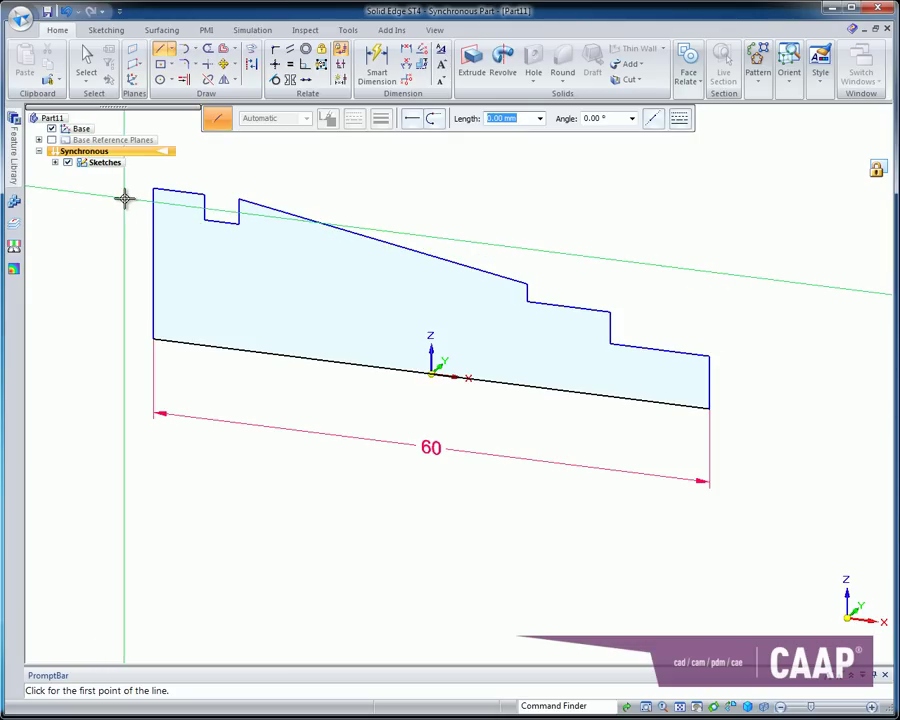
Step: Dimension the right end edge to height 3 and the end step to height 1
click(377, 68)
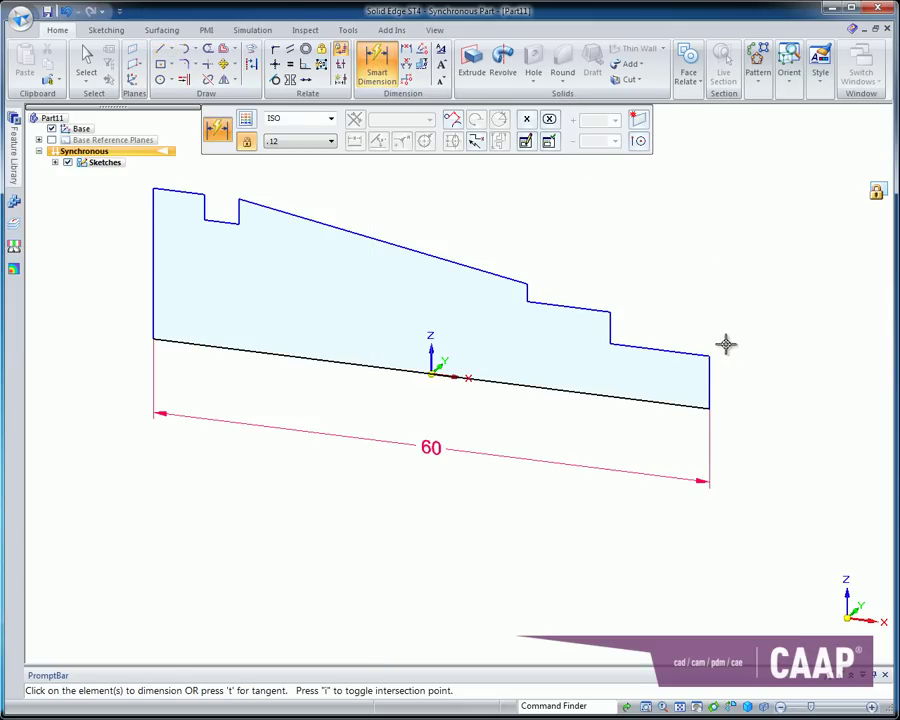
click(709, 376)
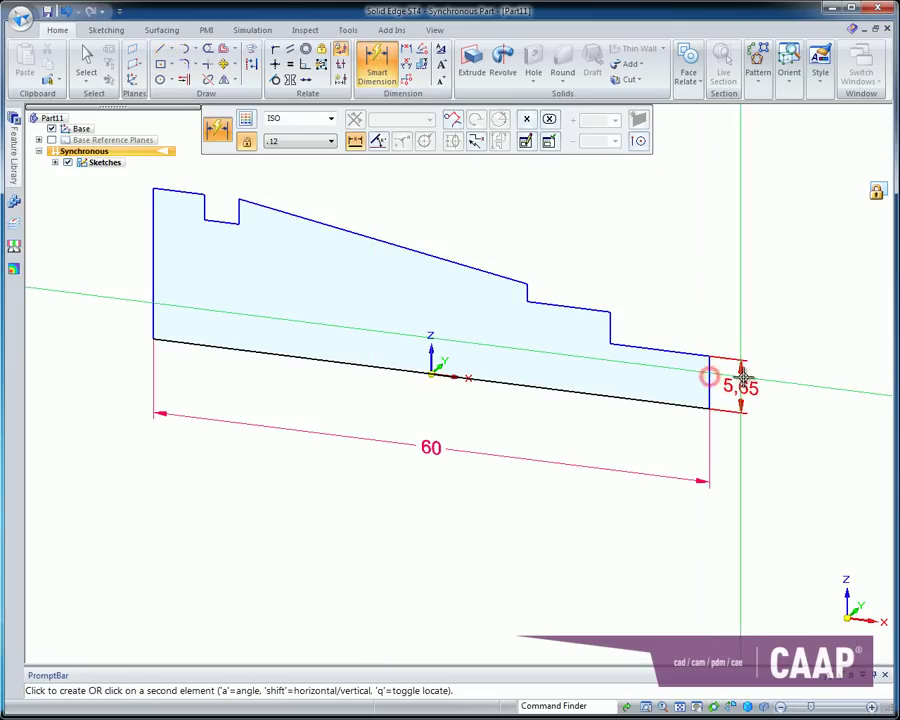
click(752, 388)
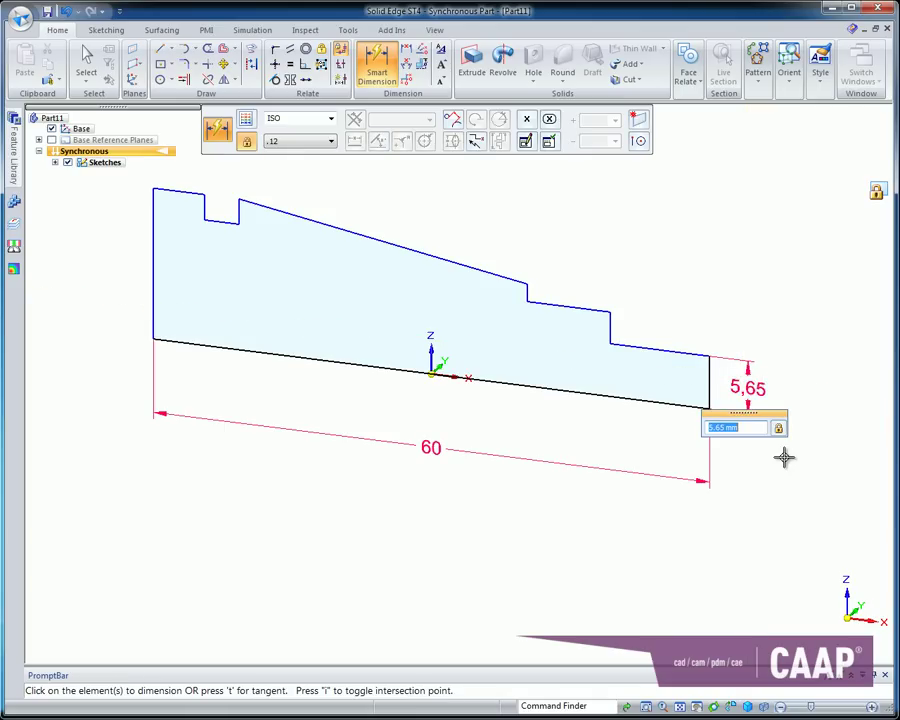
text(3)
key(Return)
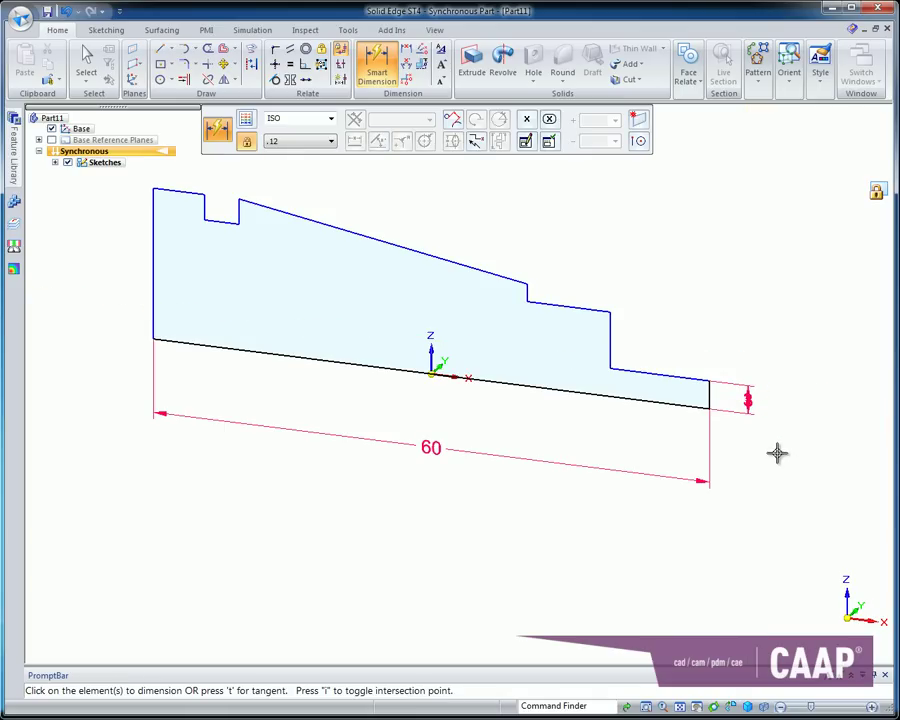
click(611, 329)
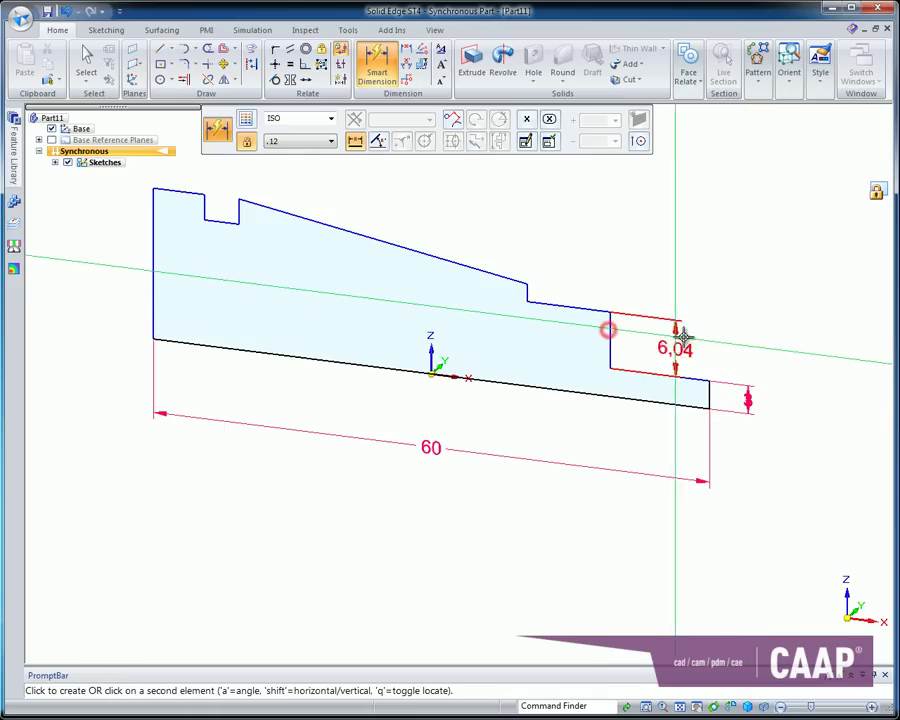
click(746, 345)
text(1)
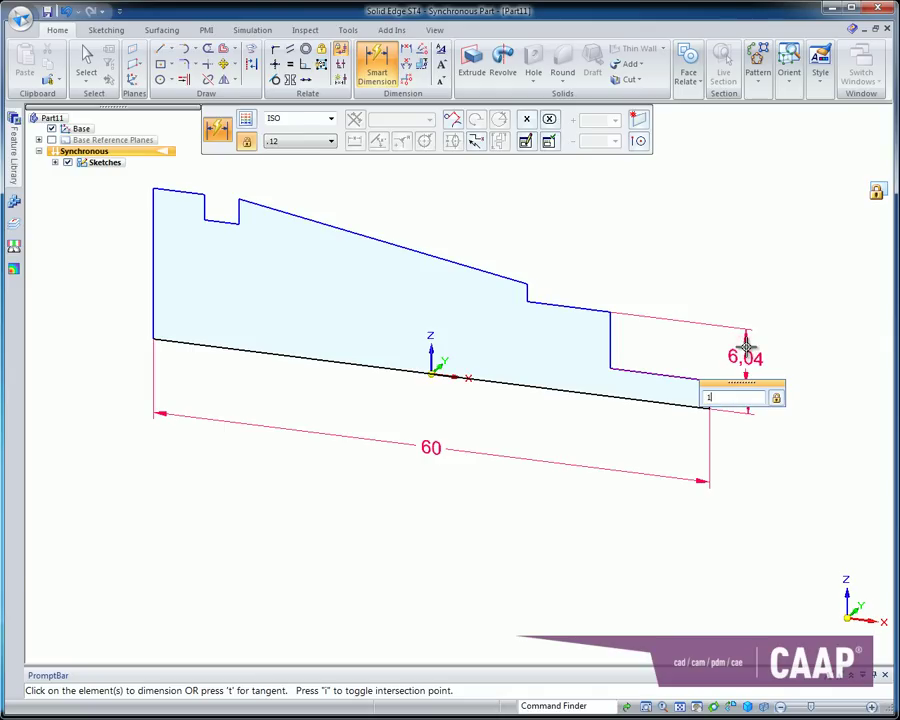
key(Return)
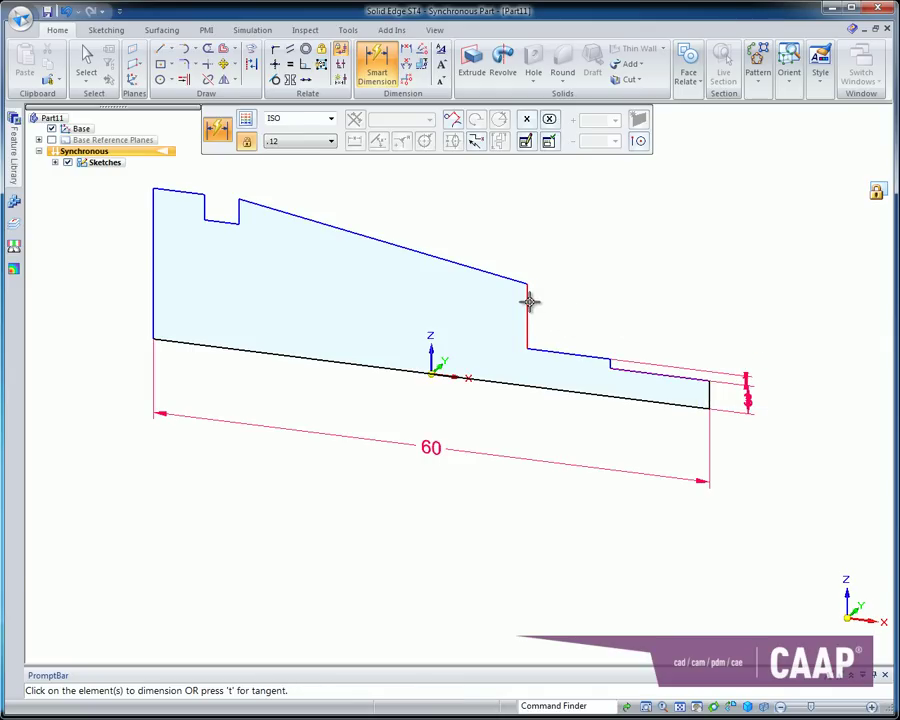
Step: Set the neighbouring step's height to 0,5
click(528, 300)
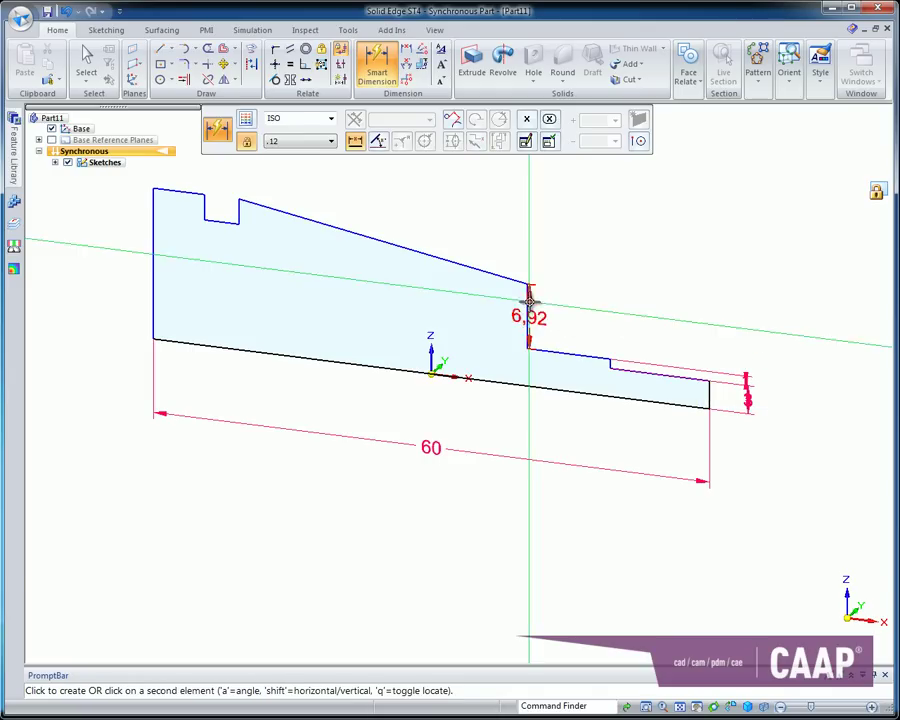
click(745, 318)
text(0,)
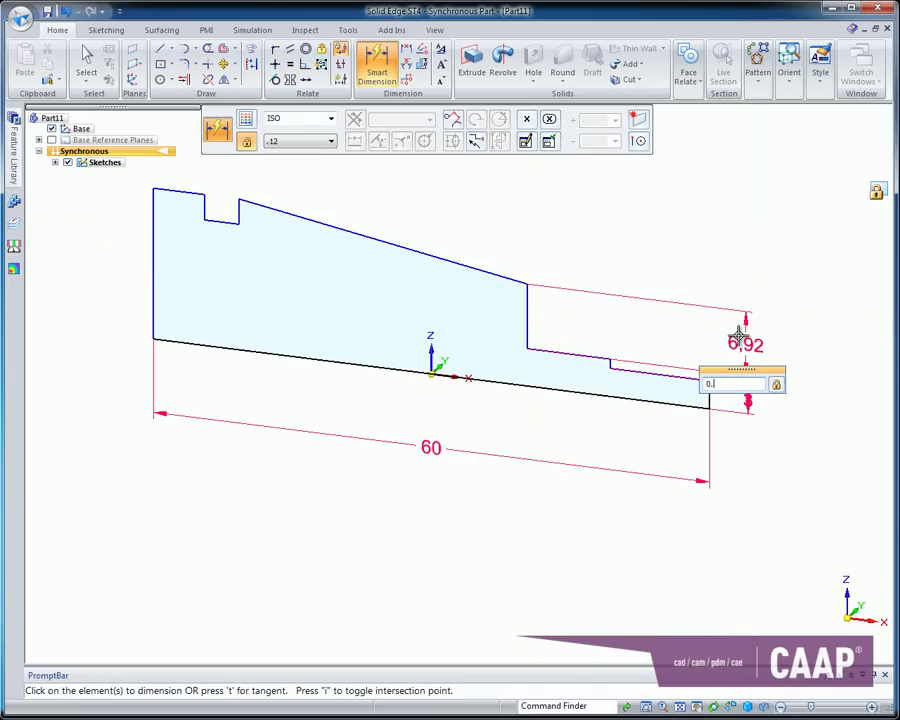
text(5)
key(Return)
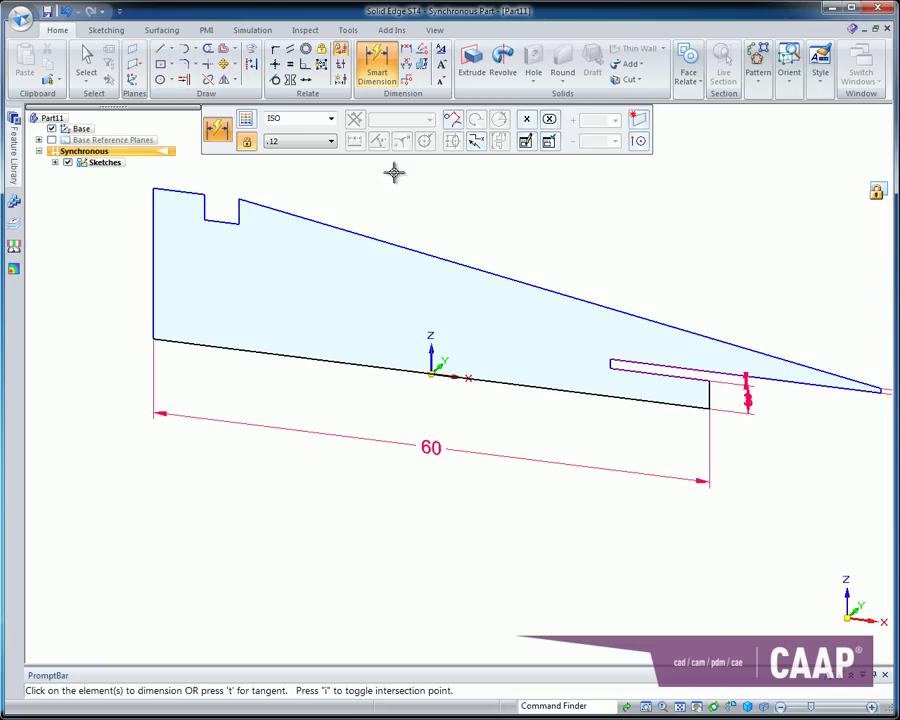
click(86, 62)
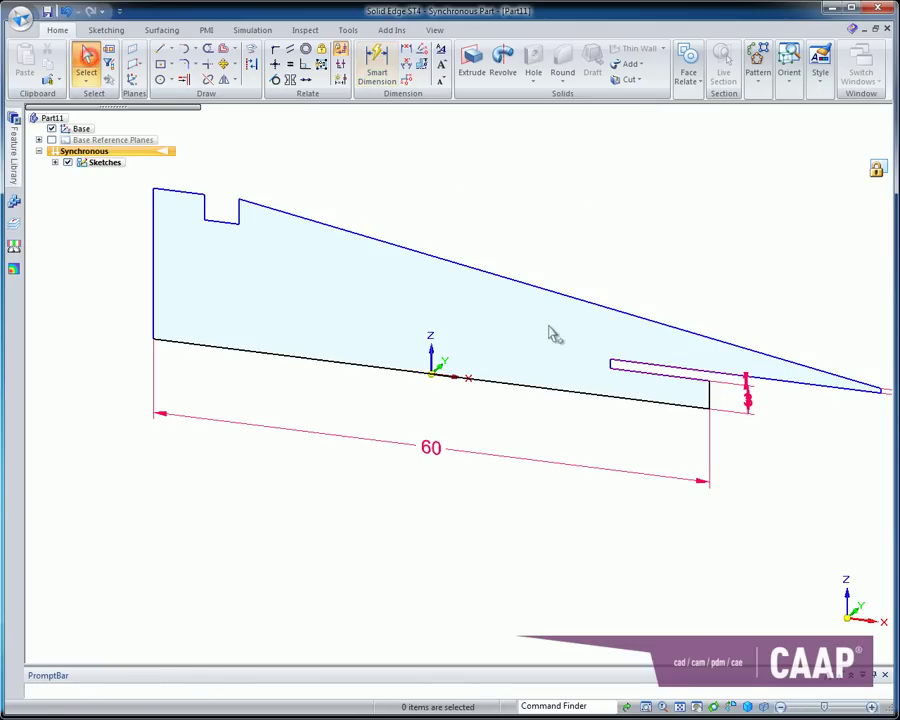
Step: Drag the sloped top edge's right end left to the corner of the 0,5 step
click(698, 338)
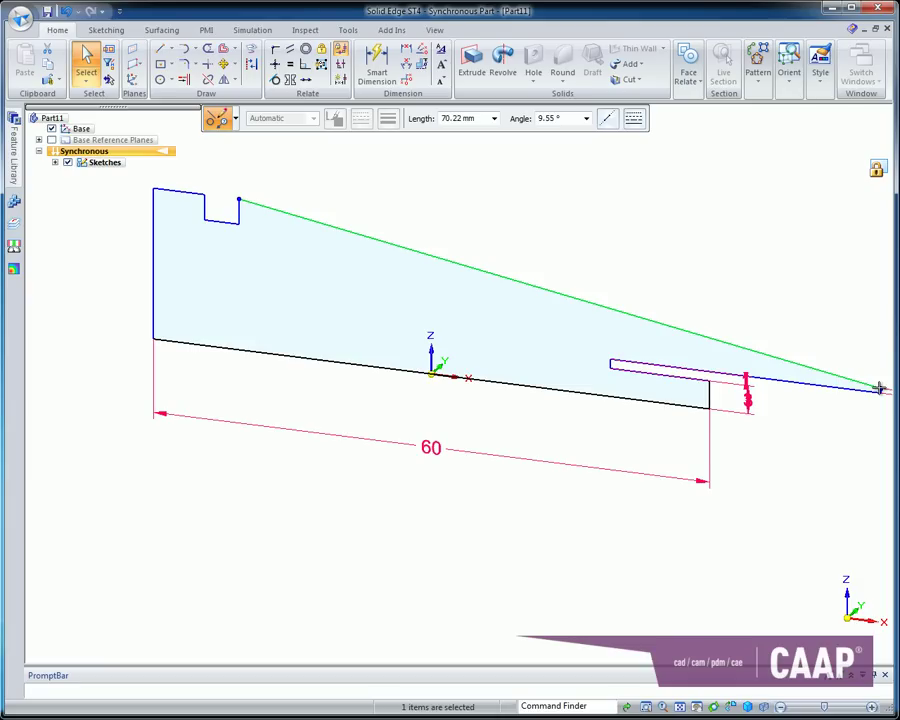
drag(879, 388, 502, 340)
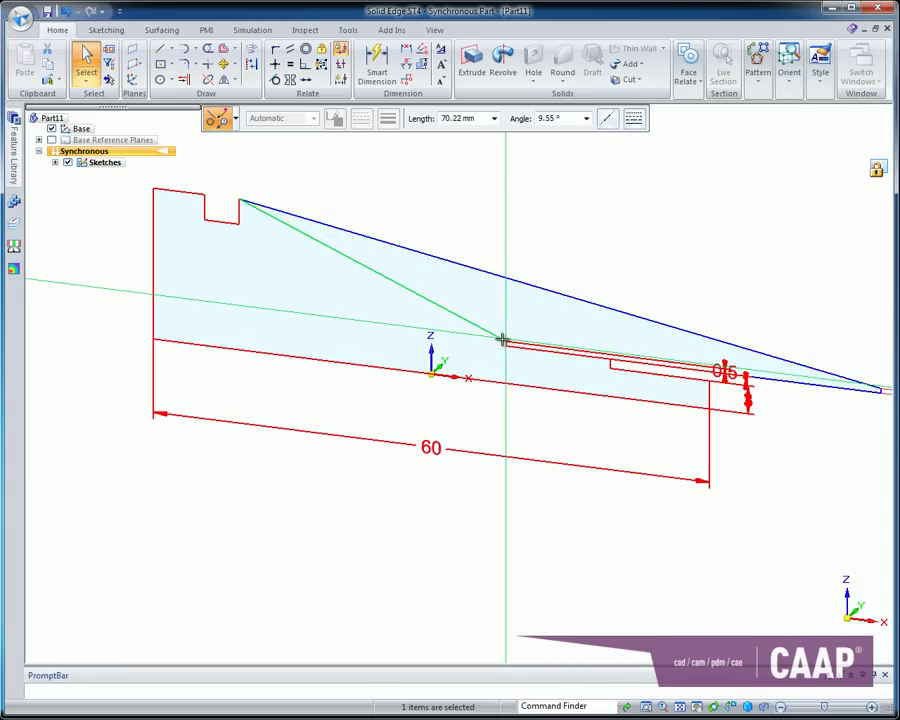
click(620, 262)
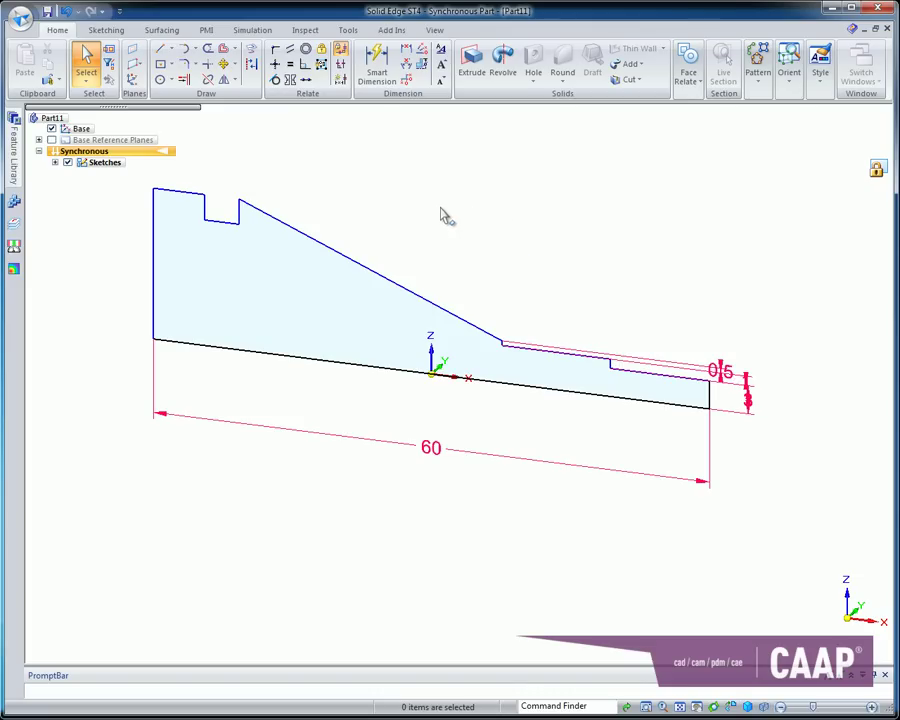
Step: Dimension the end step length to 4 and the next step length to 24,5
click(376, 62)
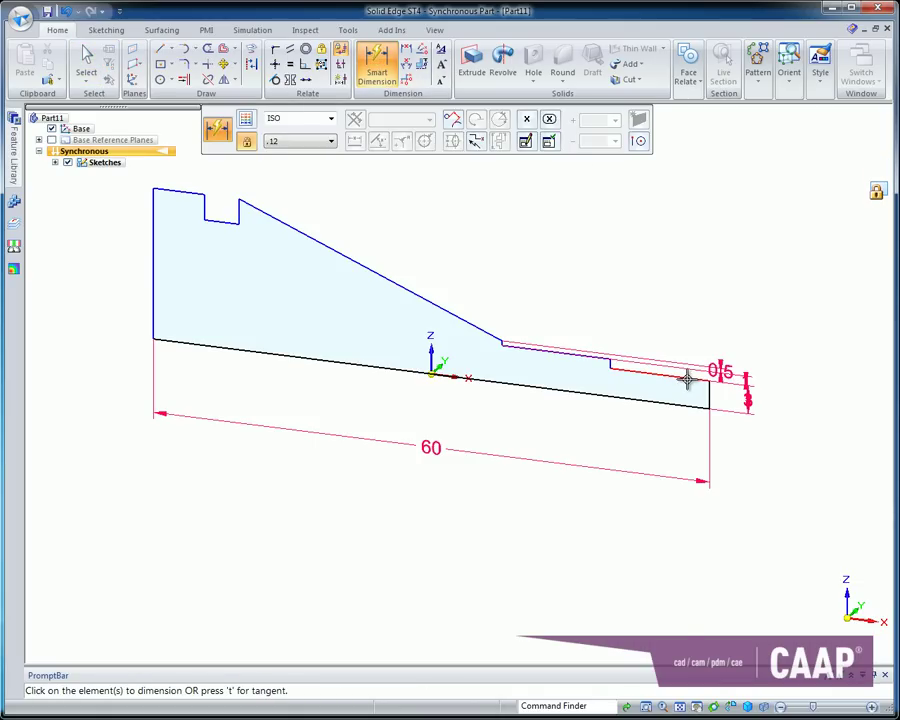
click(687, 378)
click(705, 366)
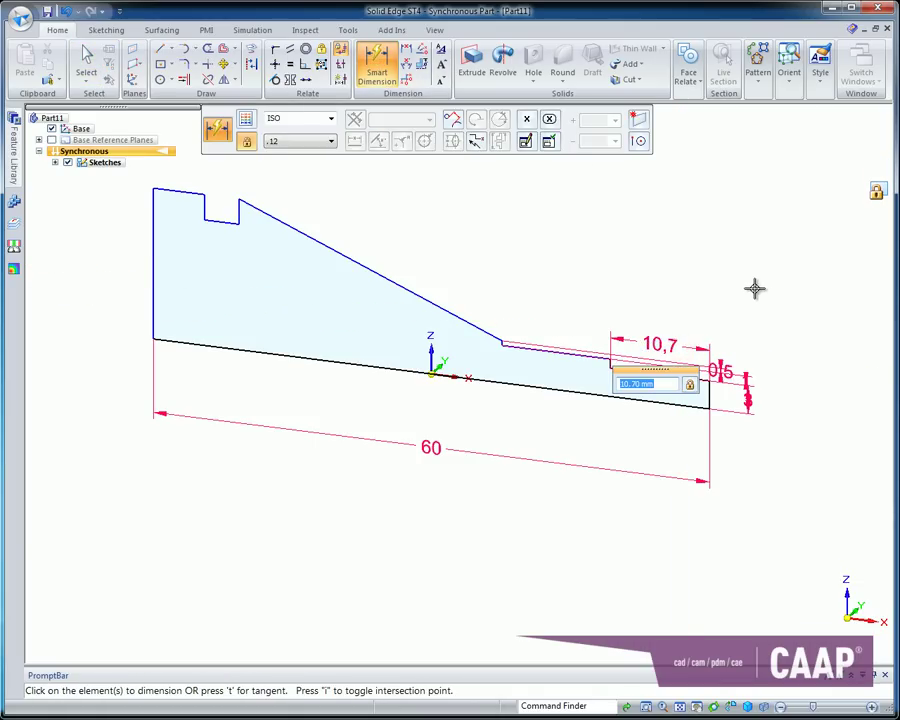
text(4)
key(Return)
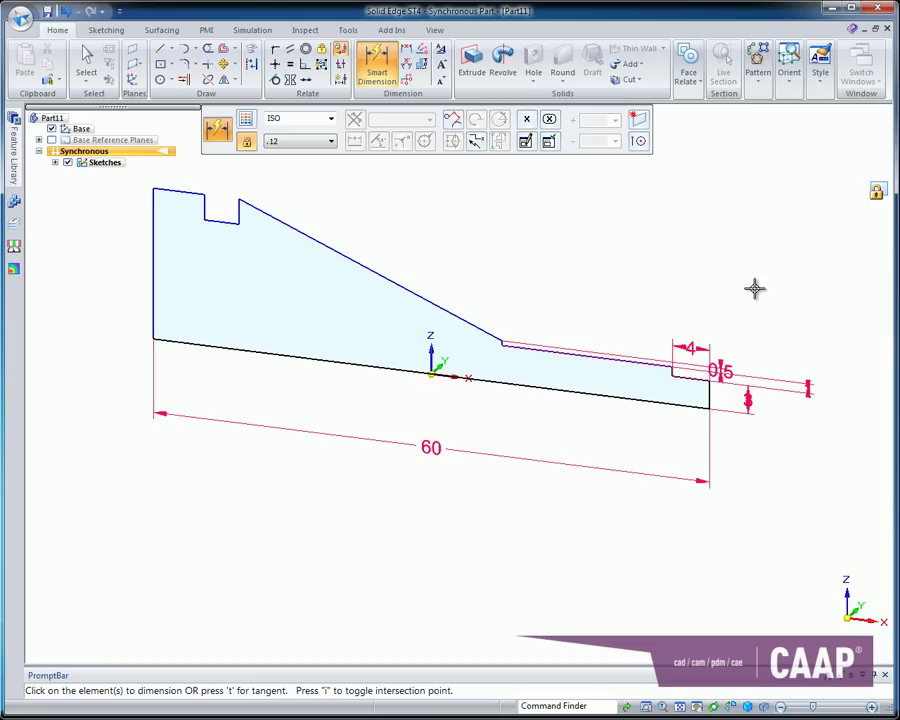
click(635, 363)
click(637, 334)
text(24,)
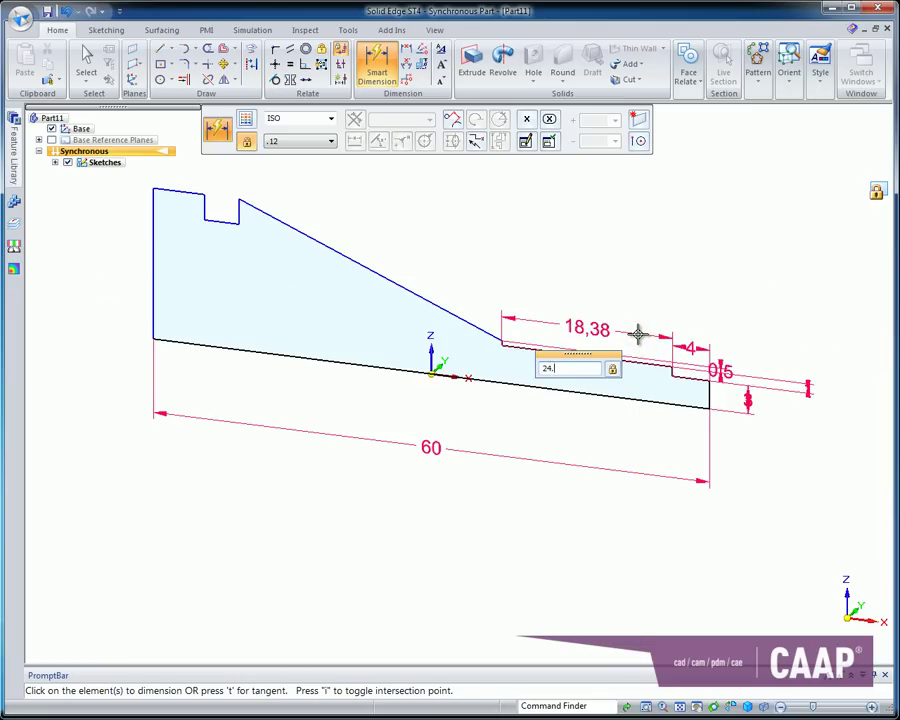
text(5)
key(Return)
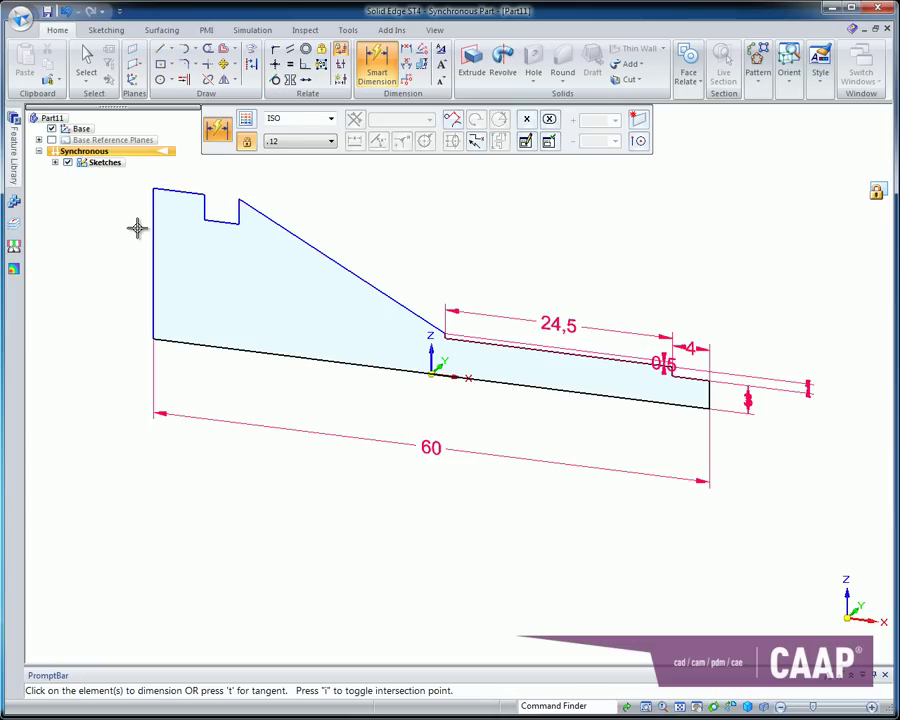
Step: Dimension the notch 2 wide and 2 deep
click(228, 224)
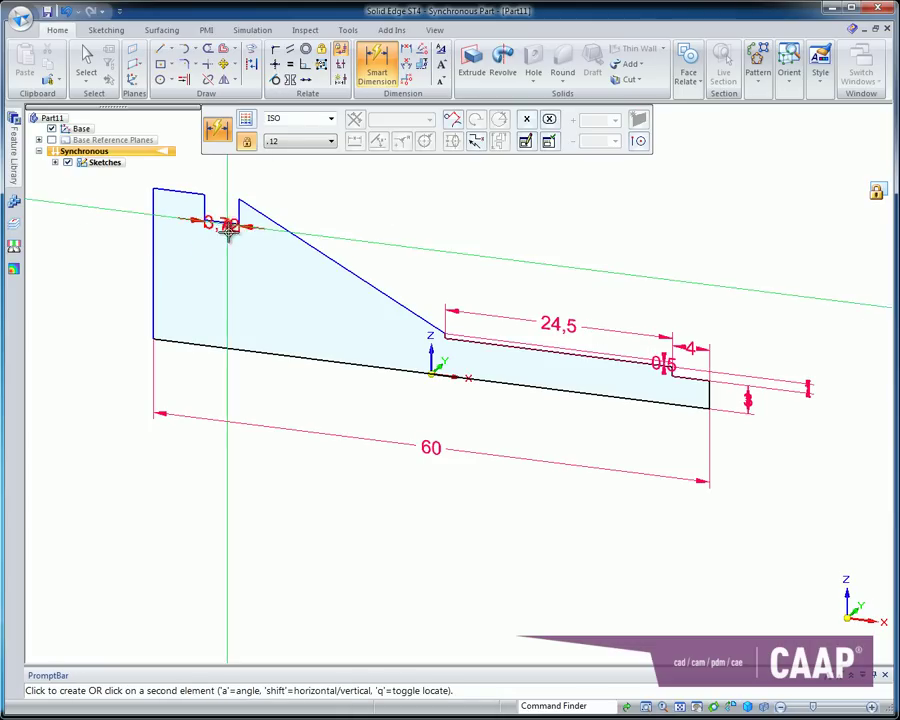
click(232, 242)
text(2)
key(Return)
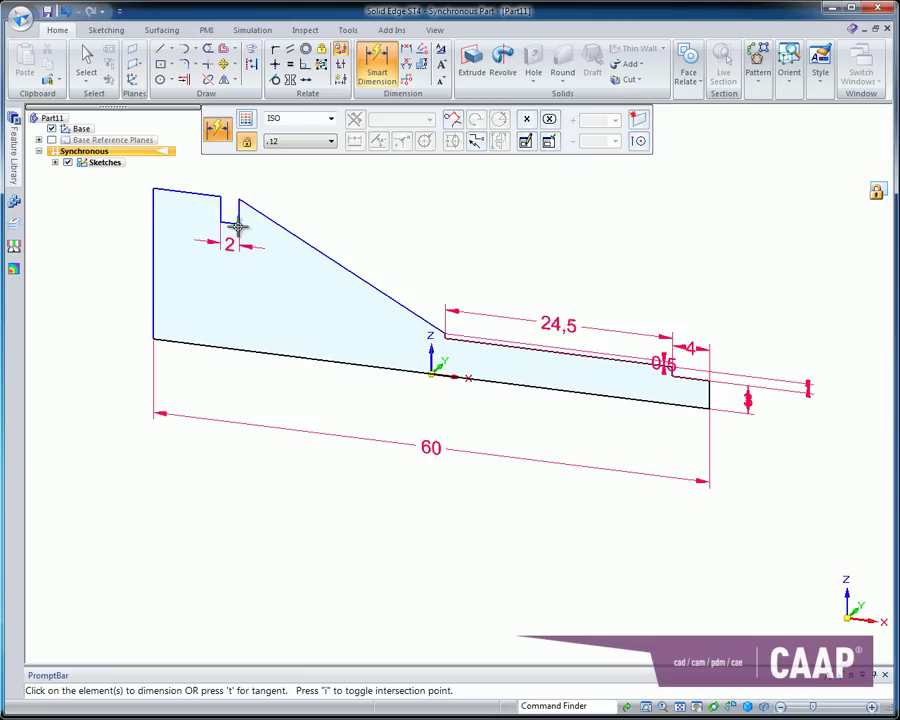
click(220, 205)
click(201, 208)
text(2)
key(Return)
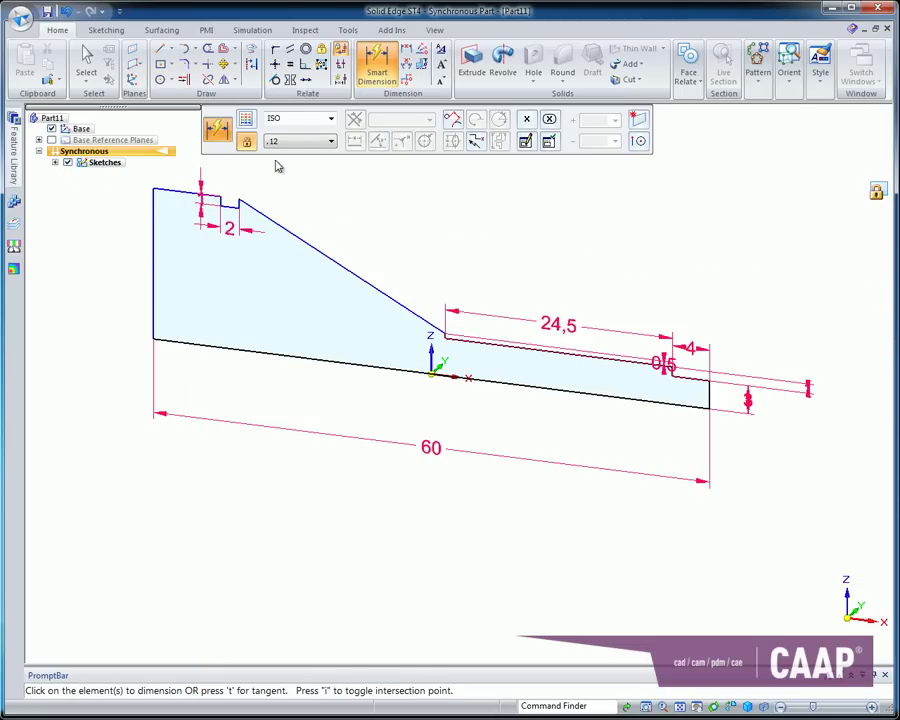
Step: Set the left end height to 6
click(153, 228)
click(123, 292)
text(6)
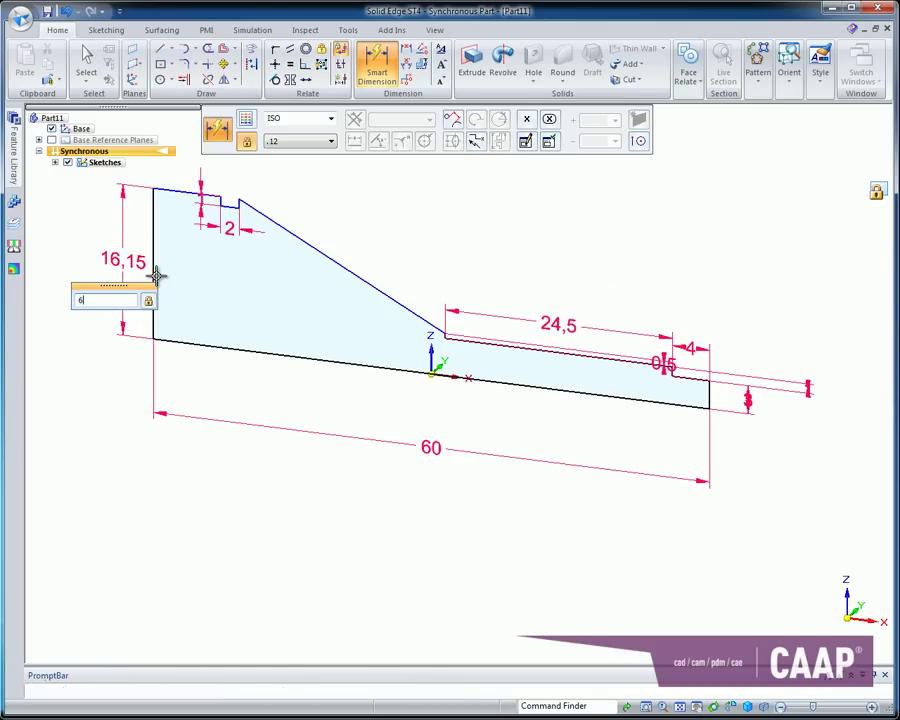
key(Return)
Step: Lower the steep slope's upper end down the groove's vertical edge
click(86, 66)
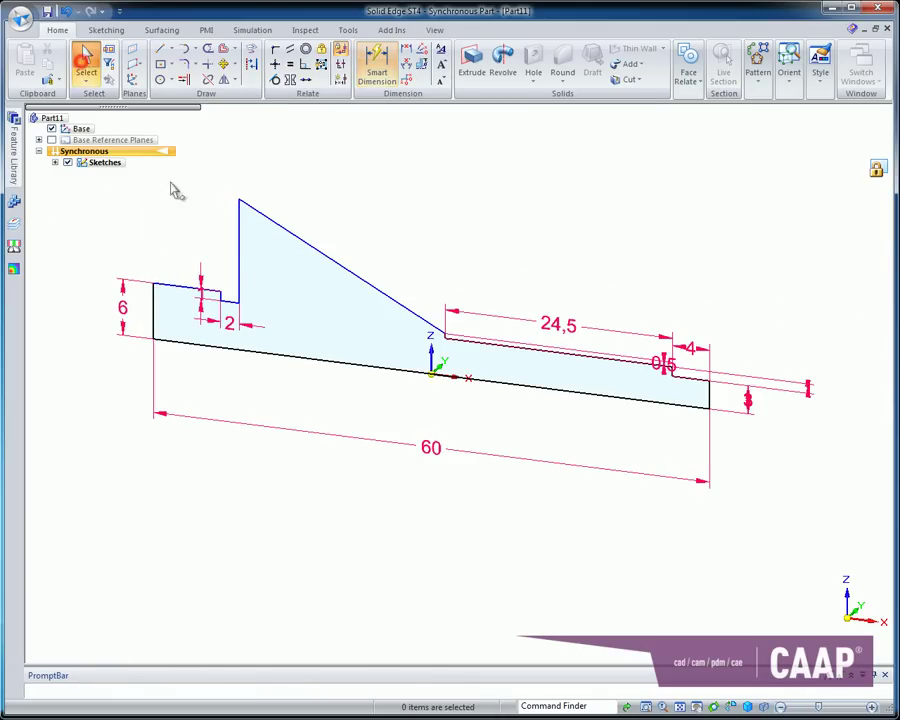
click(276, 222)
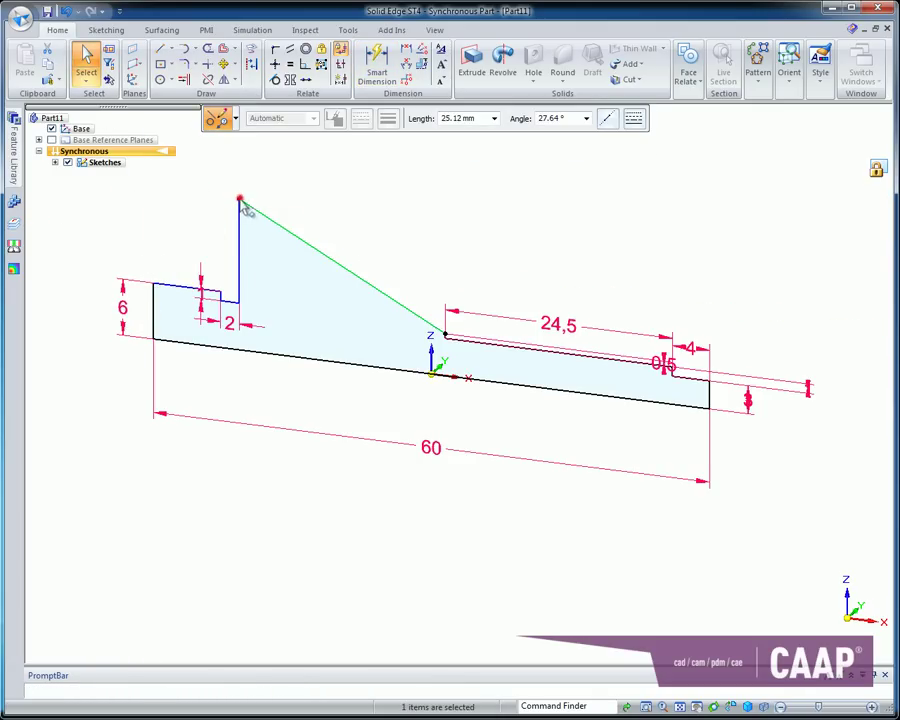
drag(240, 200, 240, 290)
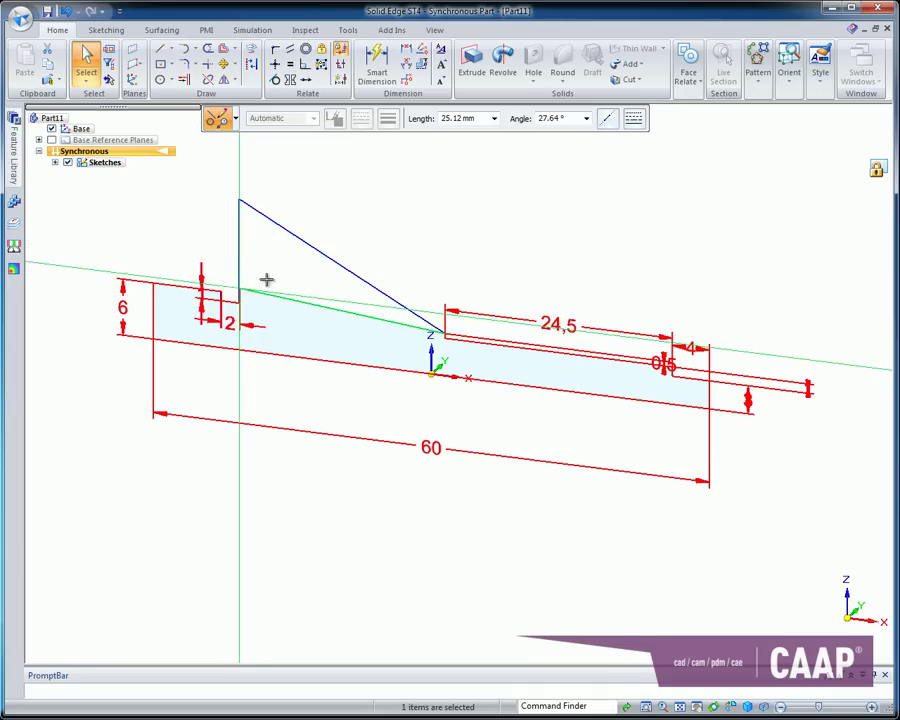
click(344, 235)
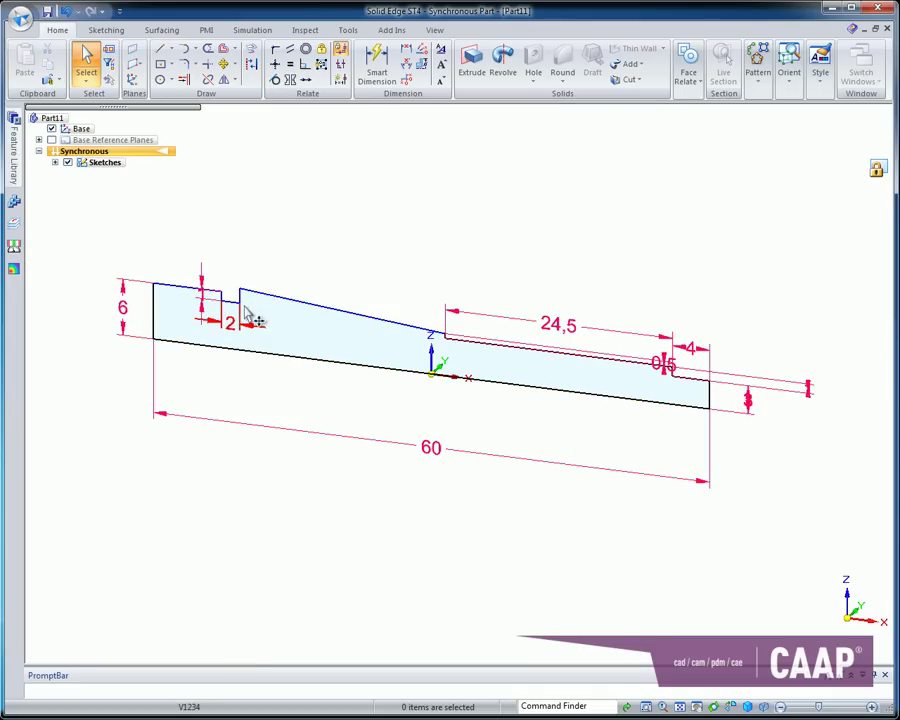
drag(132, 241, 313, 331)
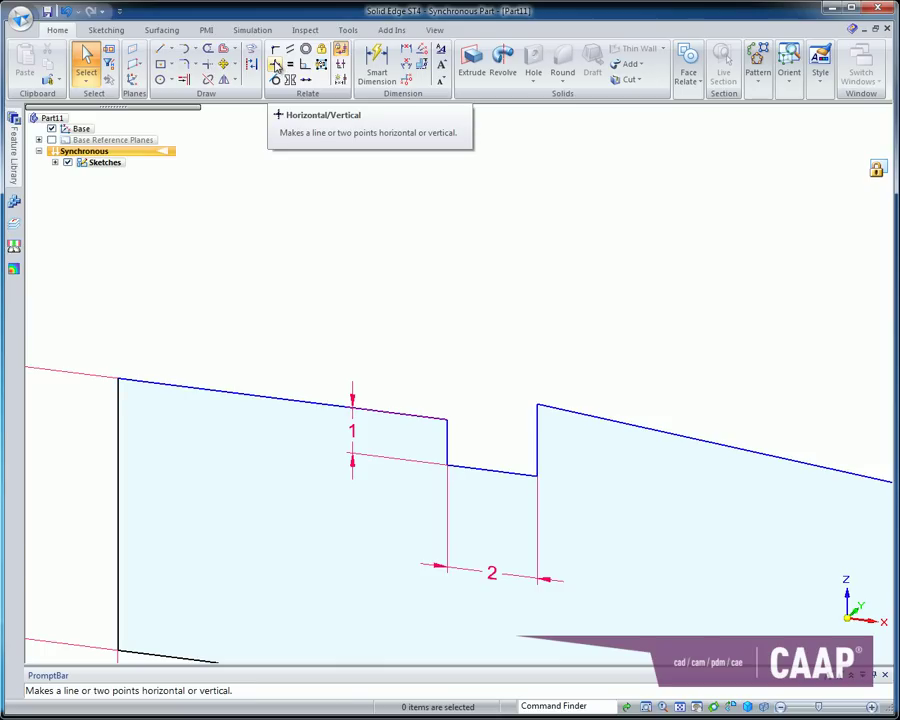
Step: Level the slope's end point with the notch corner so both groove rims align, then zoom out
click(276, 66)
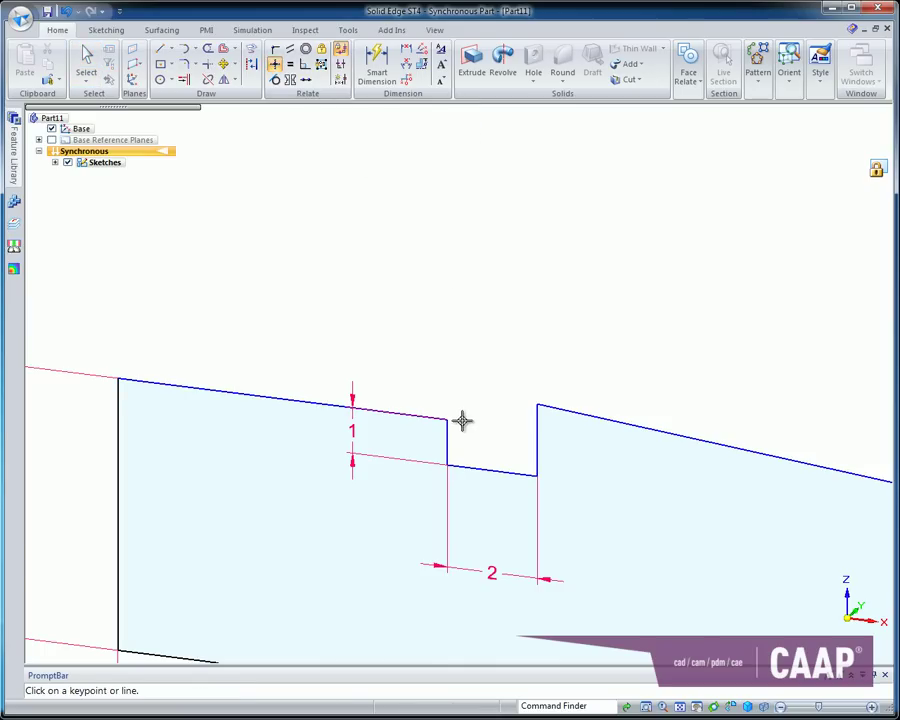
click(536, 405)
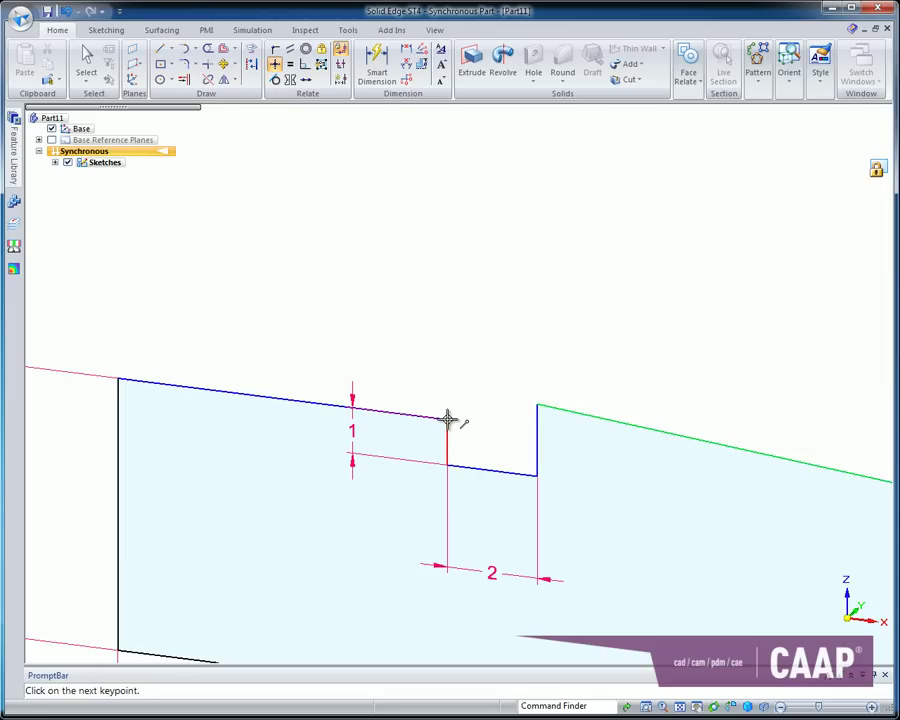
click(447, 418)
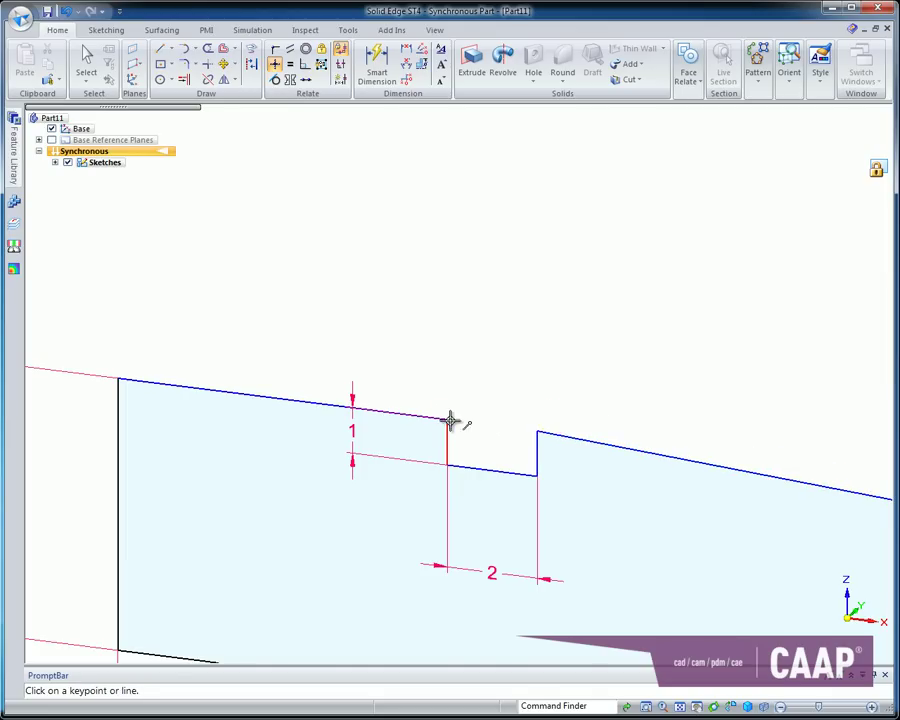
click(85, 58)
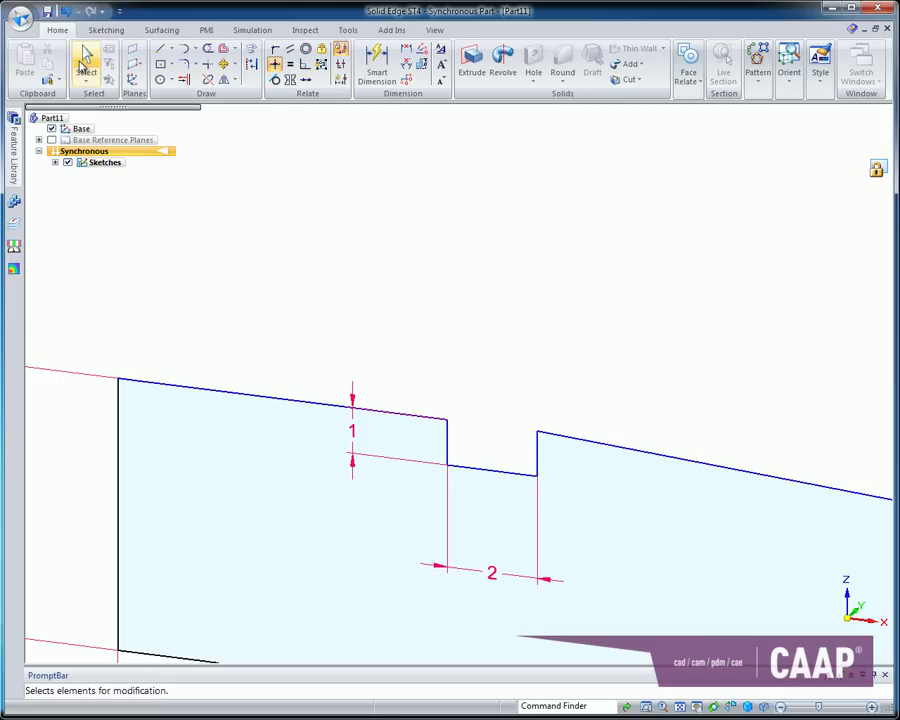
scroll(420, 325, down, 5)
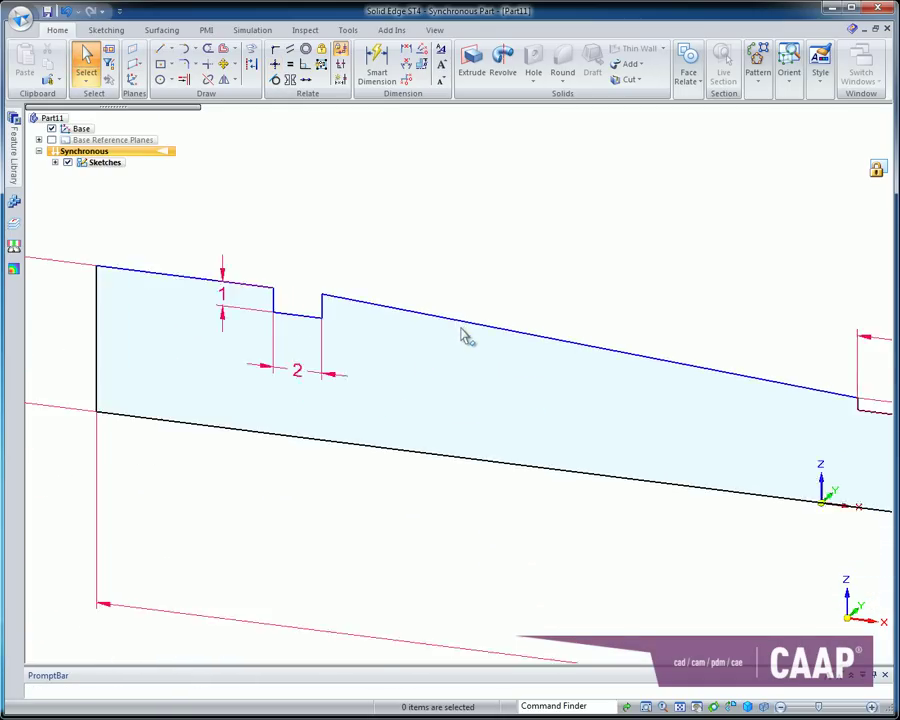
scroll(456, 330, down, 3)
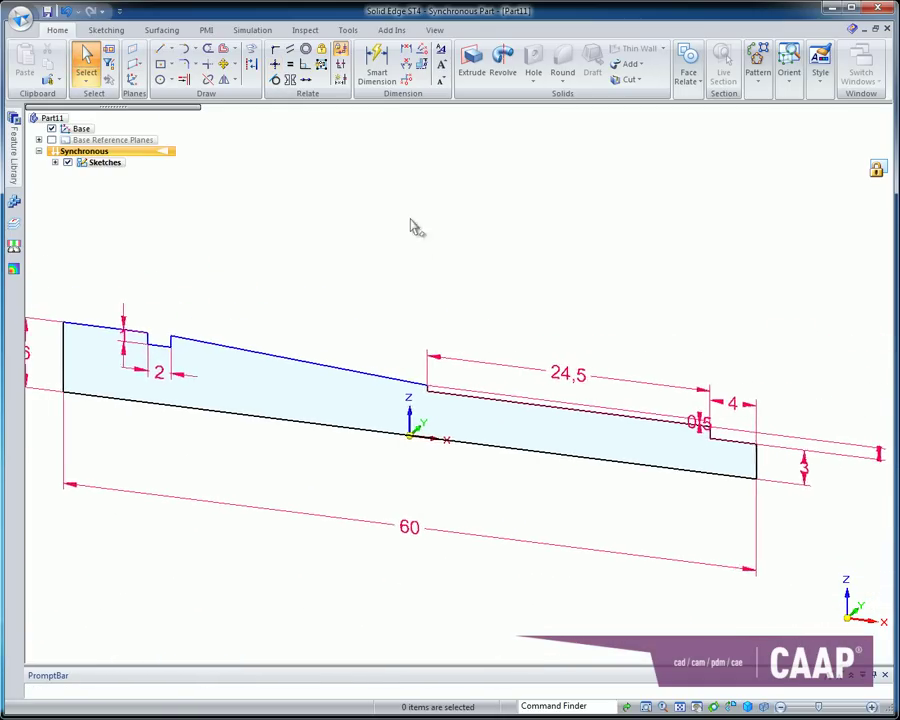
Step: Dimension the distance from the sloped top edge to the right end edge as 52
click(372, 68)
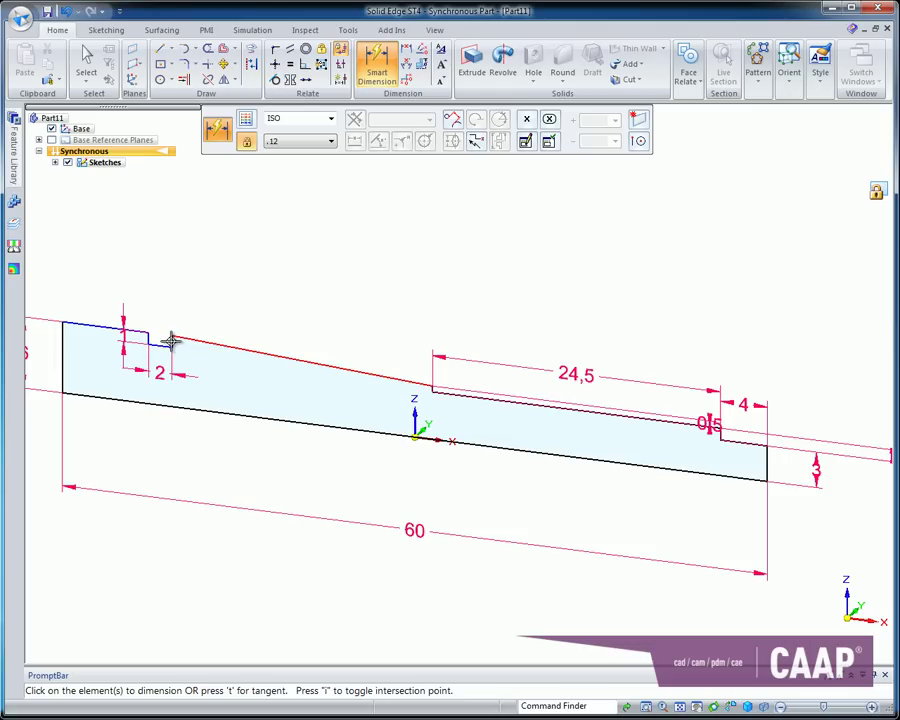
click(172, 342)
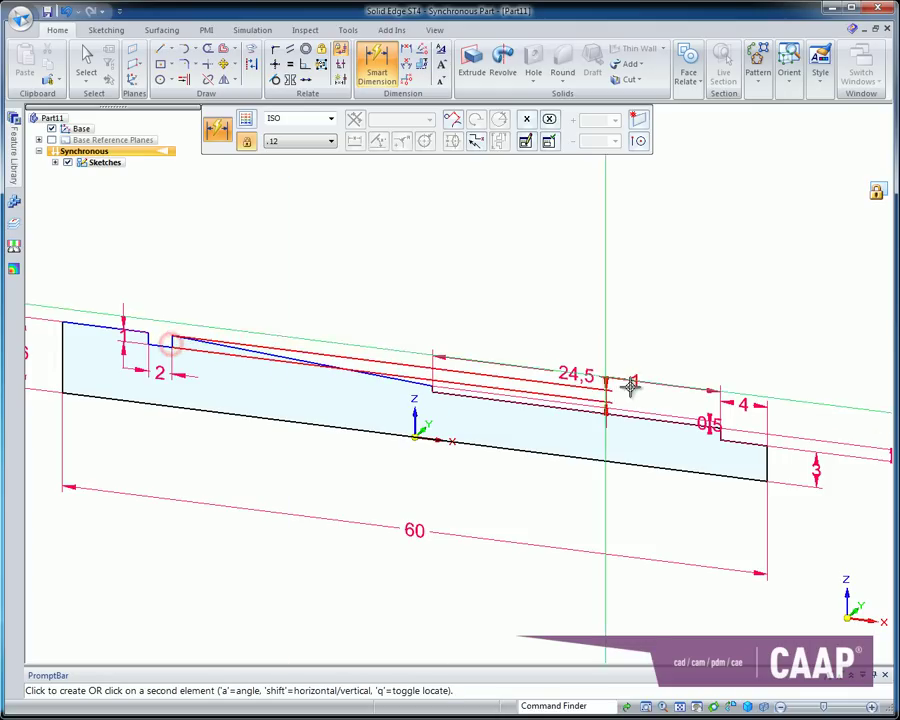
click(767, 463)
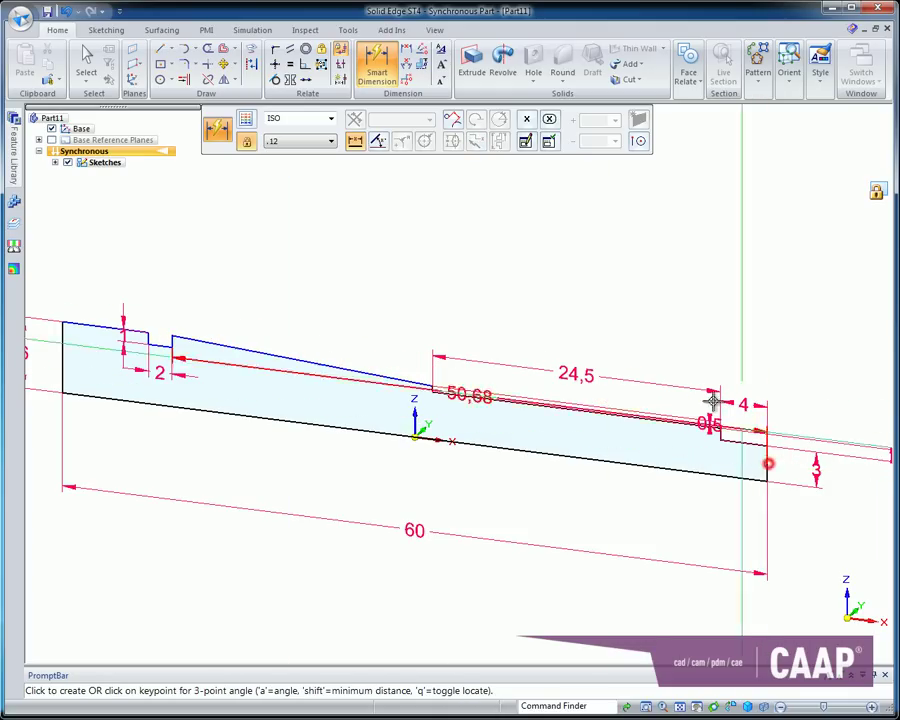
click(613, 335)
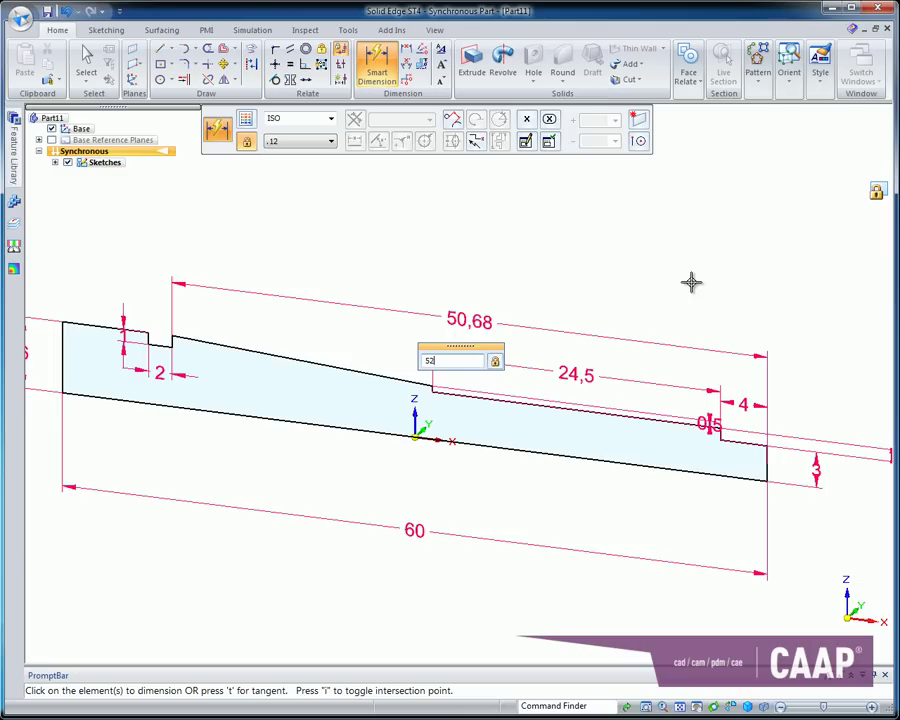
key(Return)
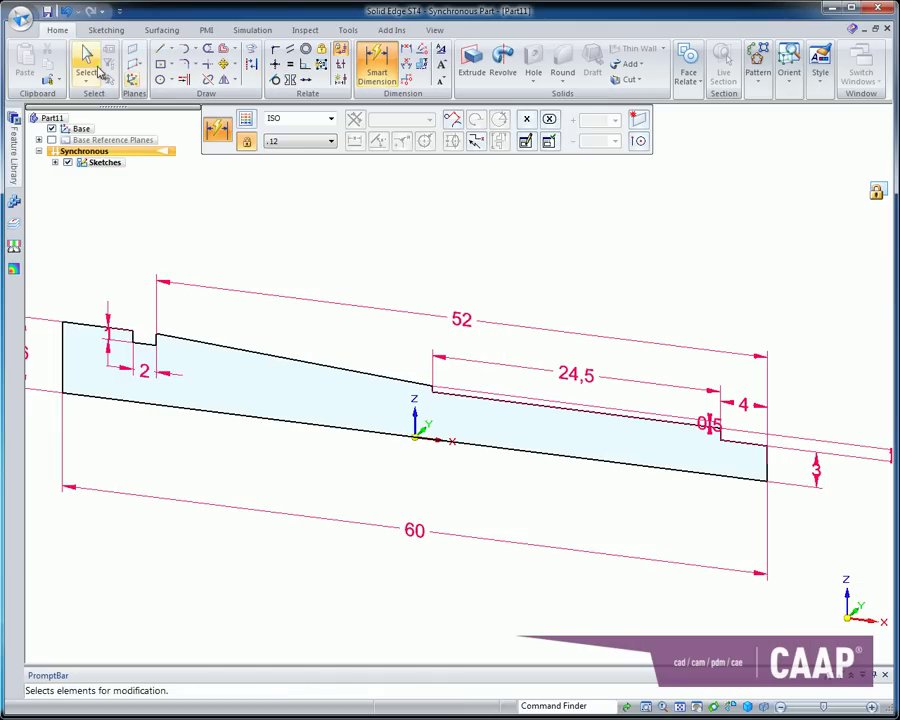
click(88, 55)
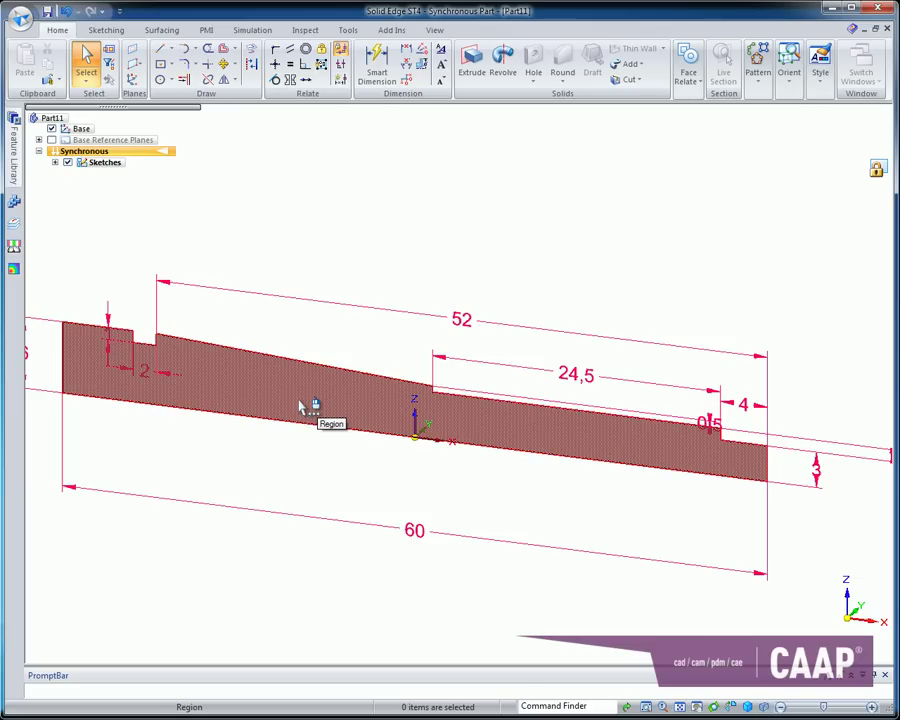
Step: Revolve the stepped, grooved shaft profile 360° about its bottom edge into Protrusion 1
click(300, 406)
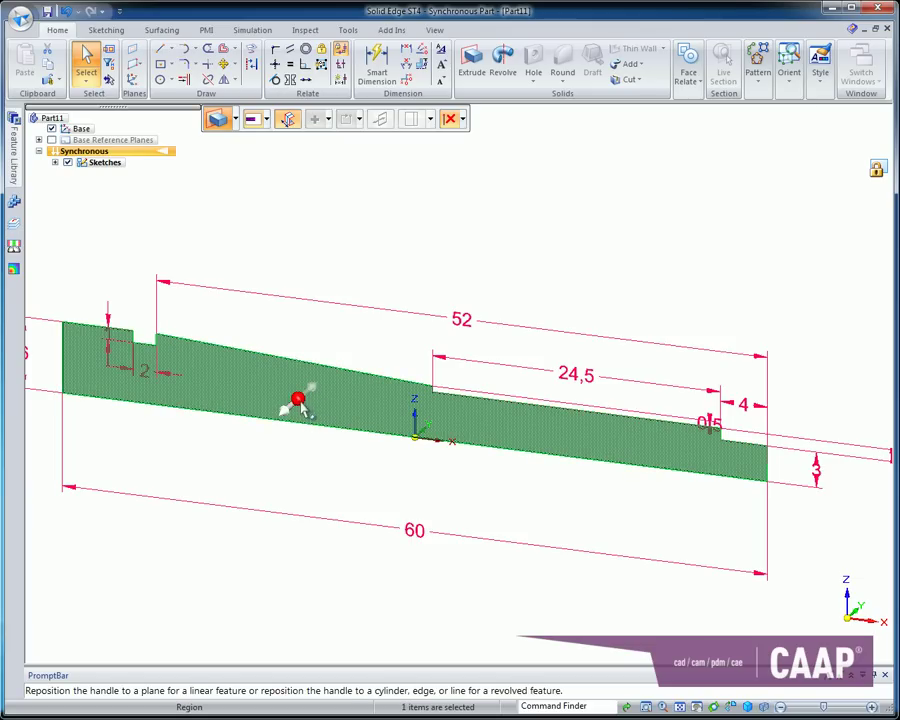
drag(302, 399, 362, 433)
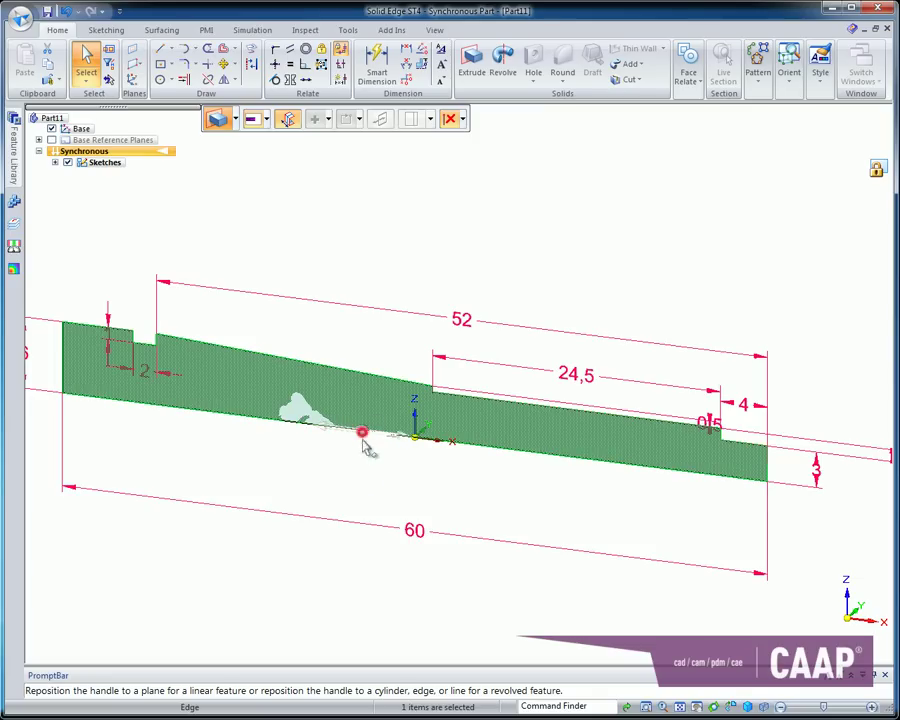
drag(366, 443, 364, 440)
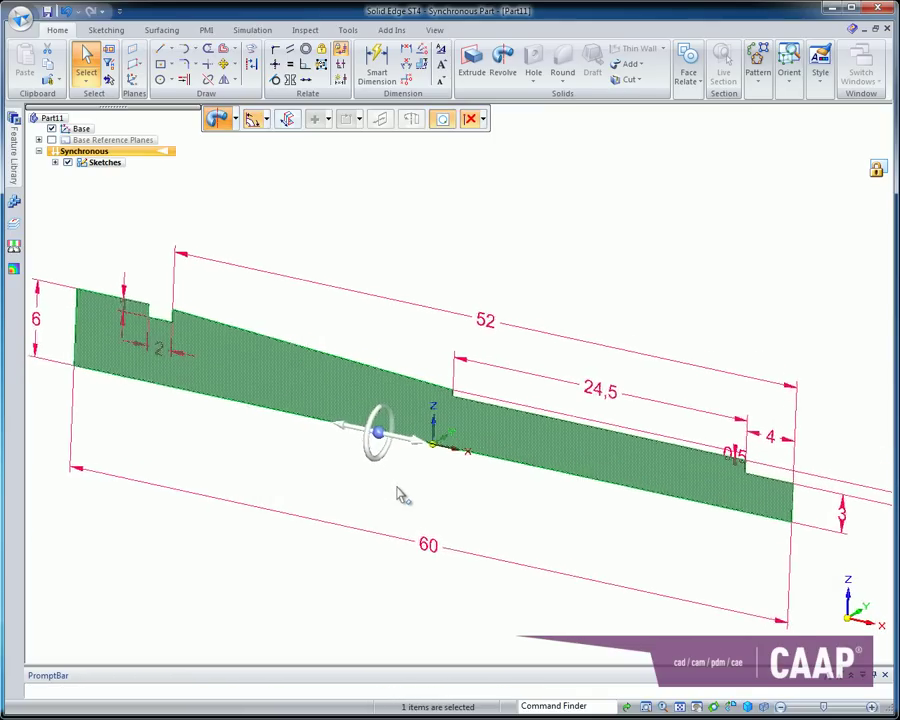
click(396, 433)
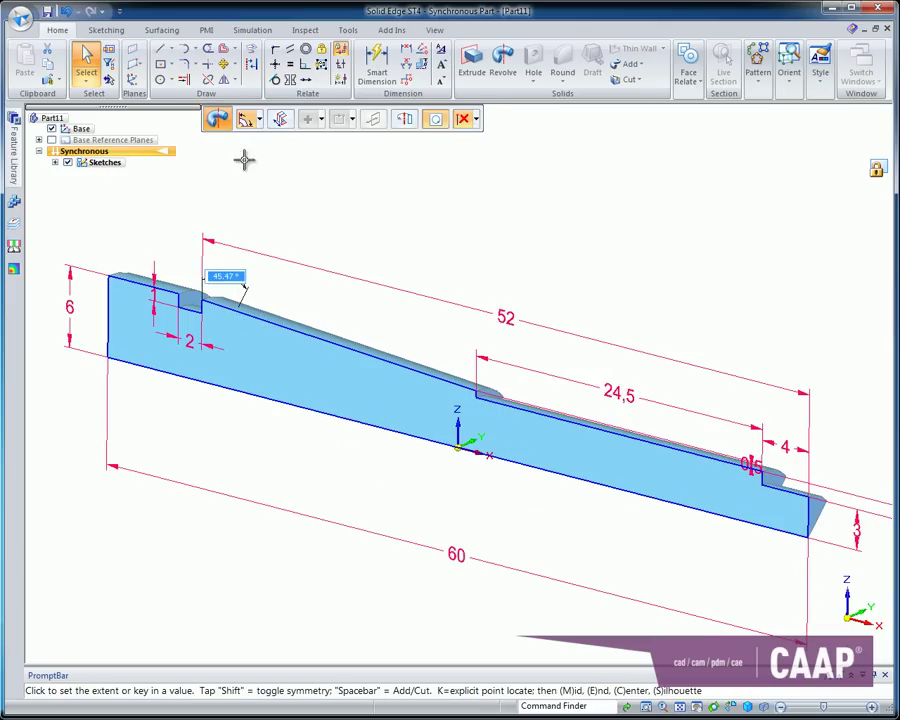
click(257, 119)
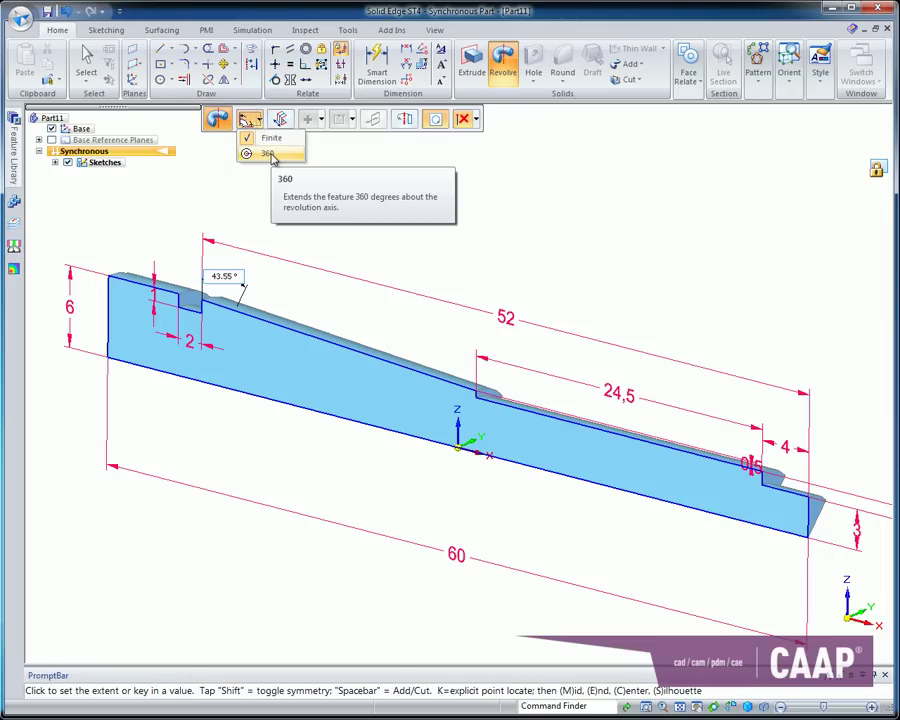
click(268, 154)
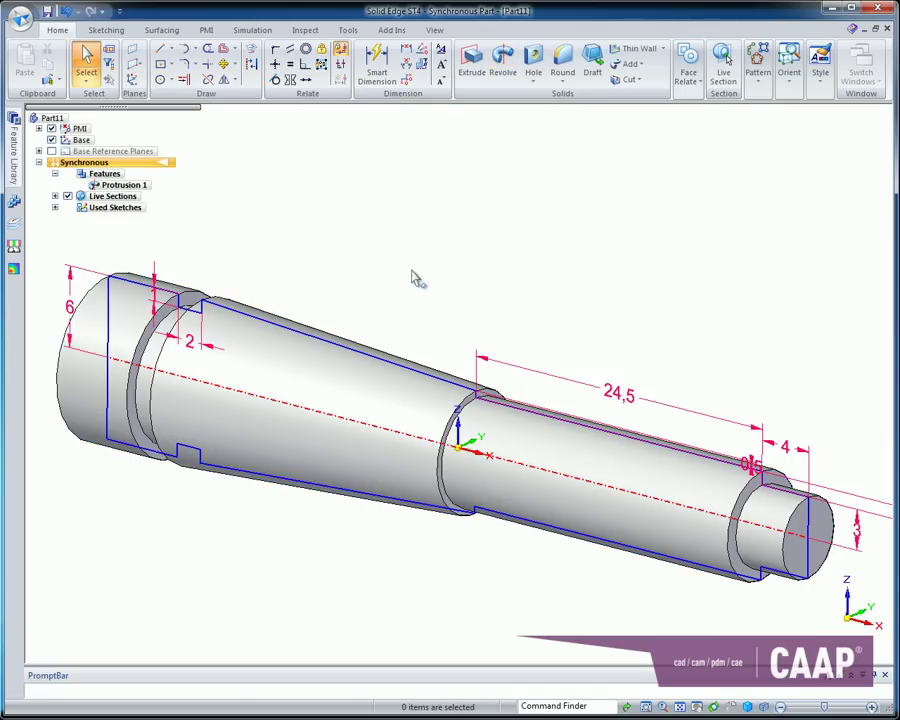
Step: Turn off Live Sections in PathFinder so only the revolved shaft solid is displayed
middle_drag(407, 283, 421, 276)
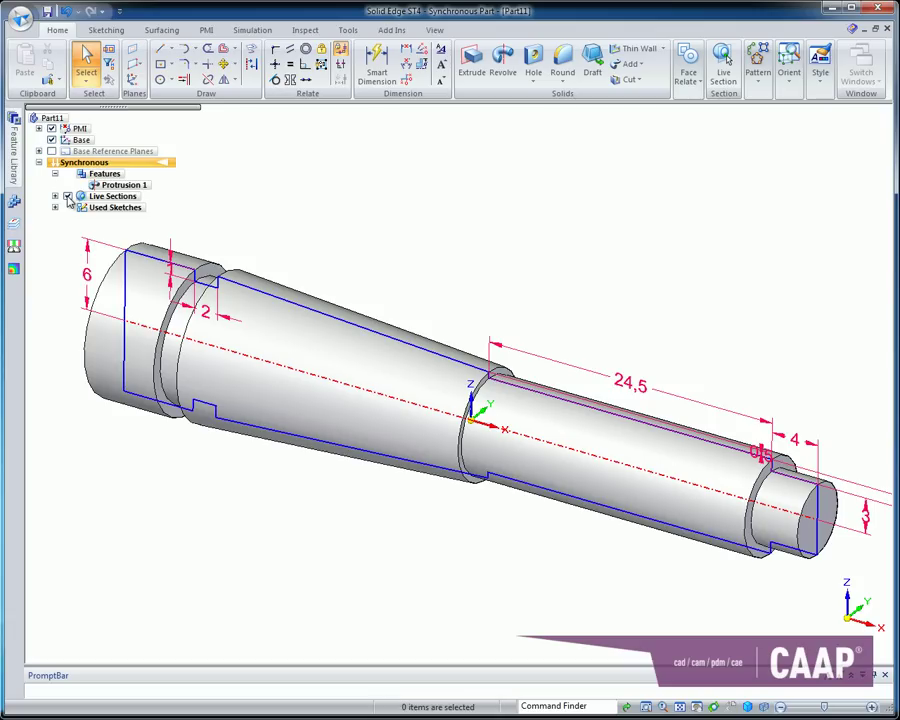
click(67, 196)
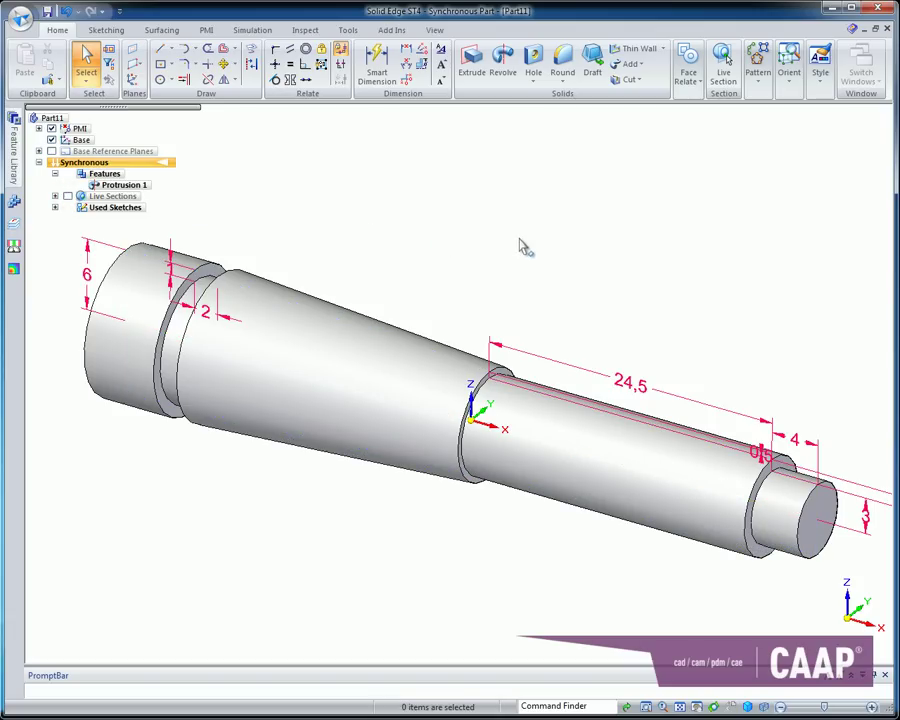
Step: Add a 1.00 mm equal-setback chamfer to the outer edge of the shaft's right end
click(565, 88)
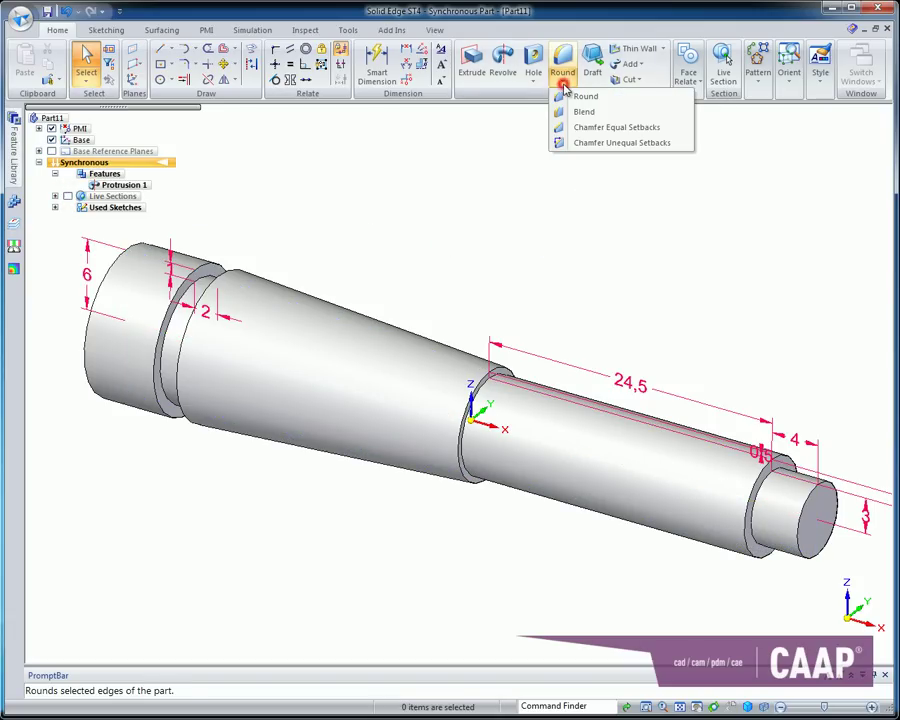
click(609, 129)
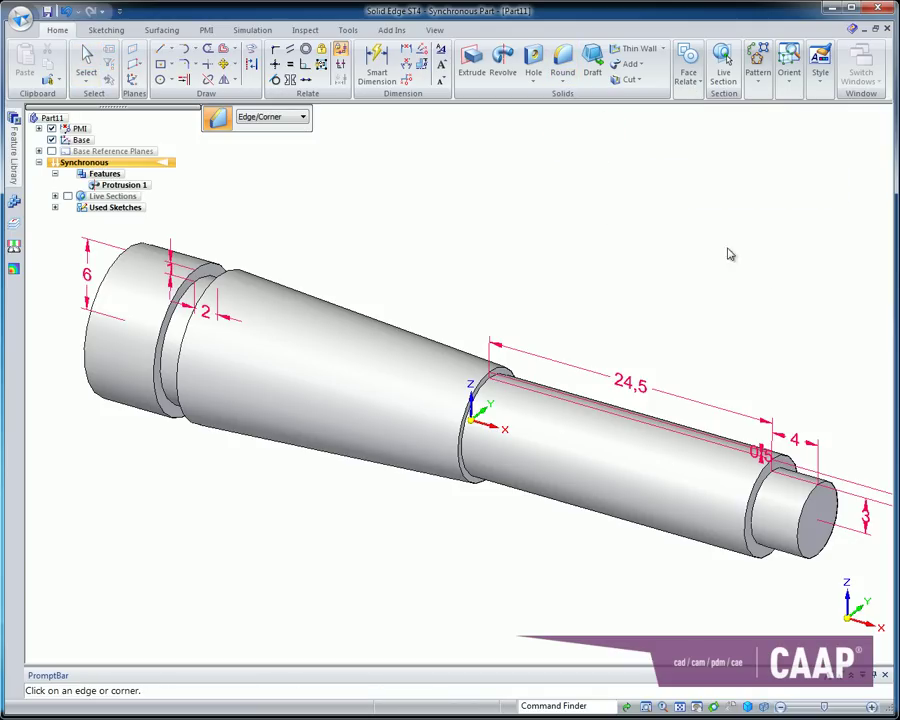
click(813, 497)
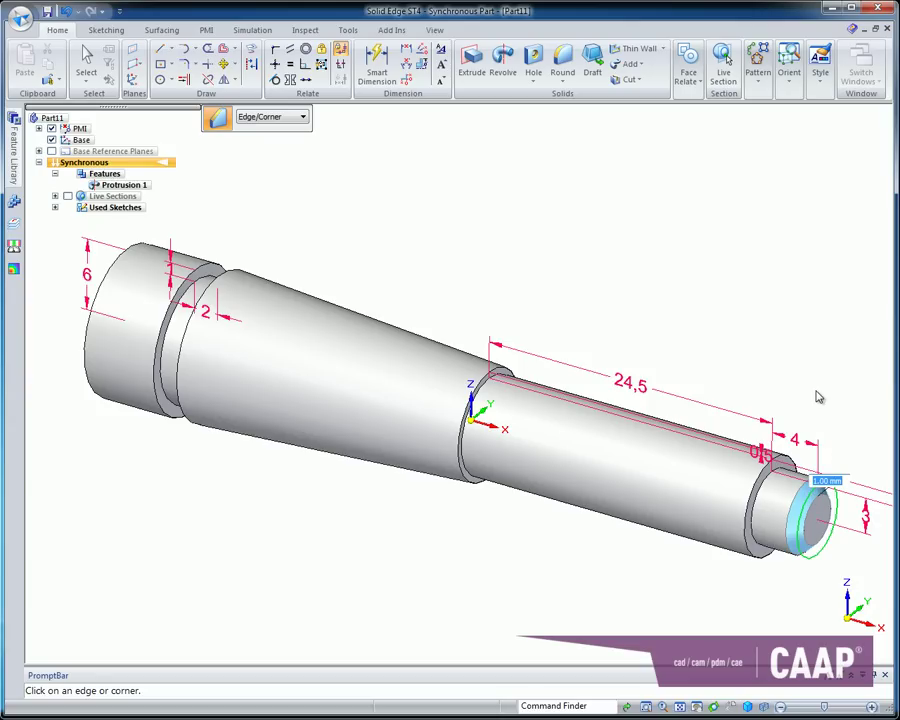
key(Return)
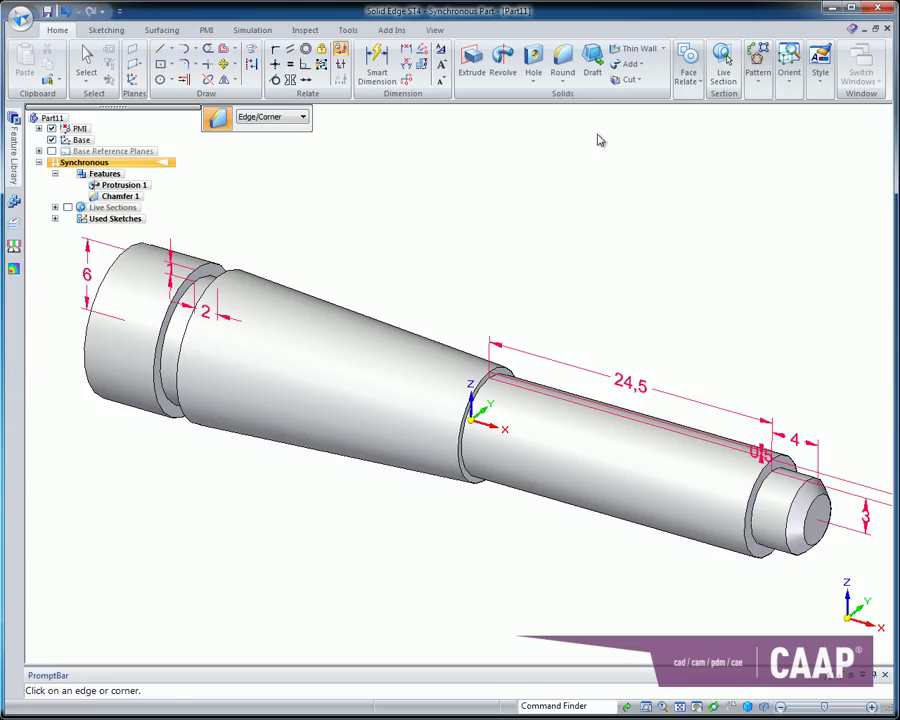
Step: Thread the right-end cylinder M6 over its full length, accepting the diameter change to fit
click(537, 88)
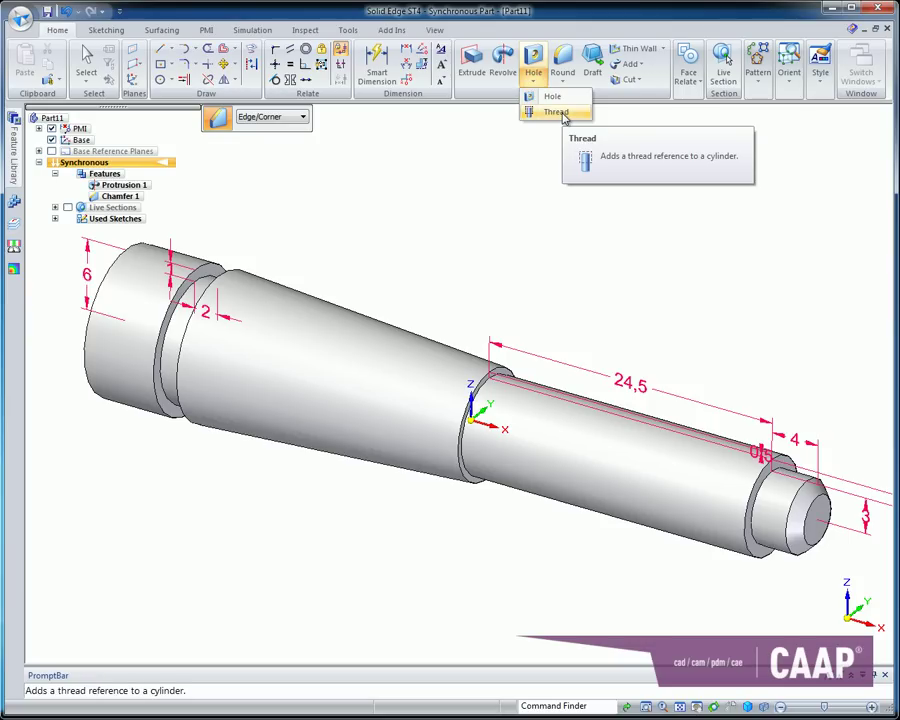
click(558, 112)
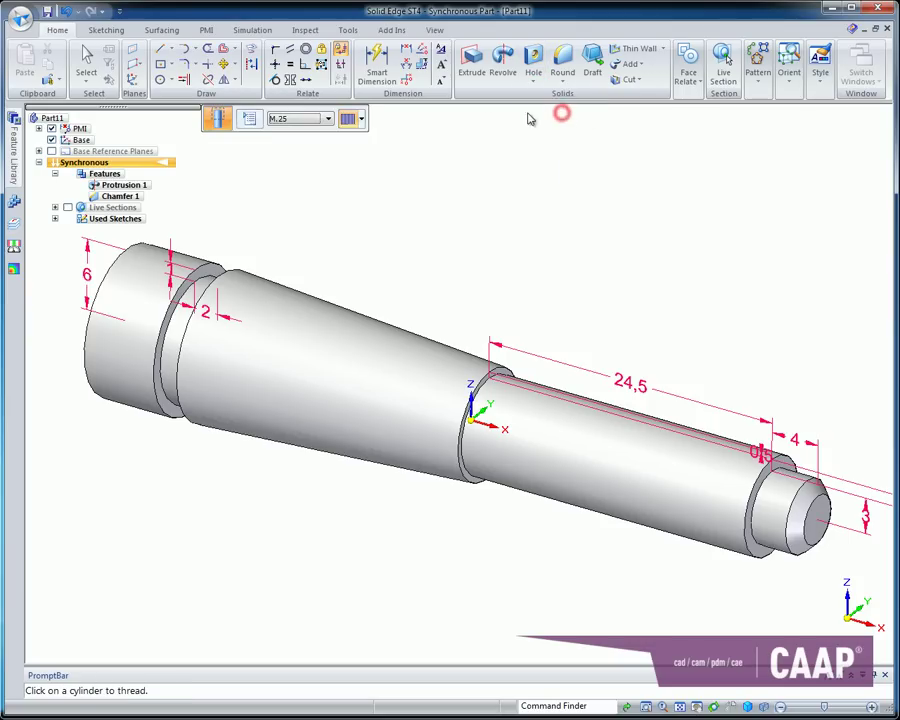
click(328, 118)
scroll(294, 288, down, 3)
scroll(292, 300, down, 3)
click(287, 334)
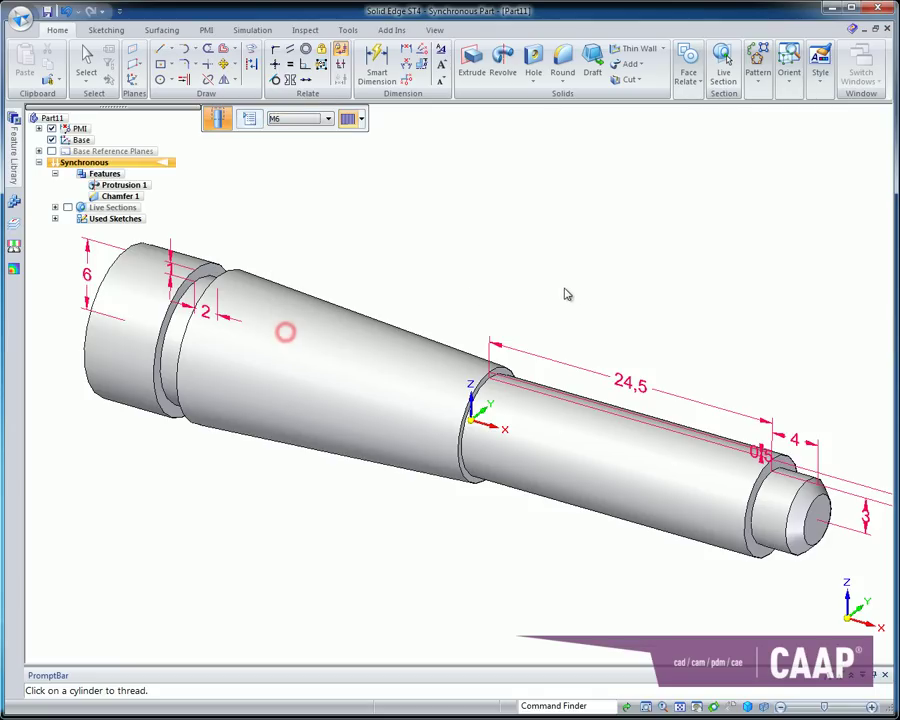
click(362, 120)
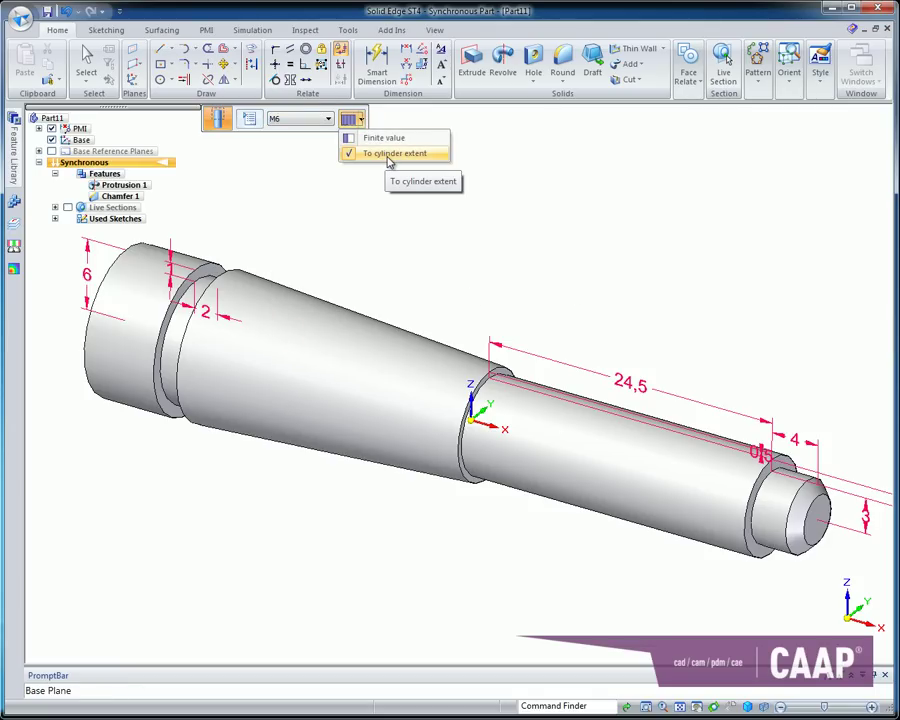
click(390, 155)
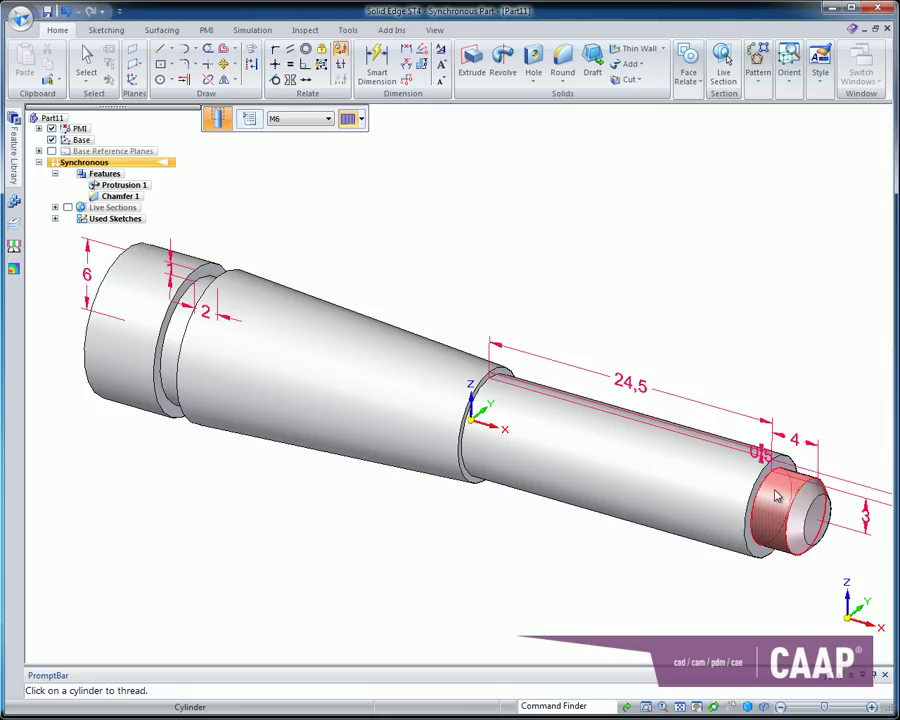
click(776, 487)
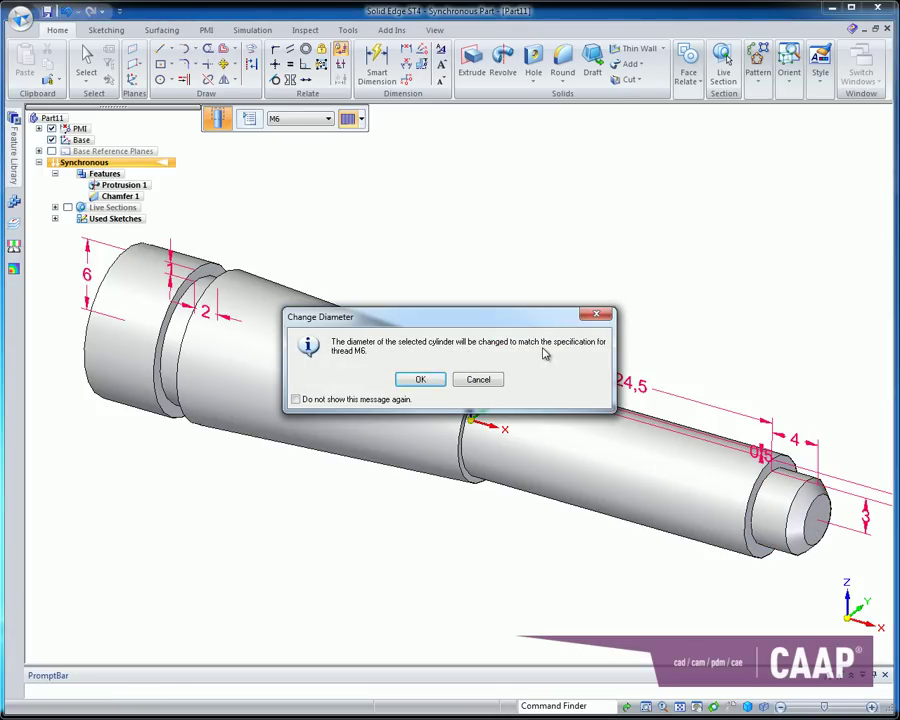
click(424, 380)
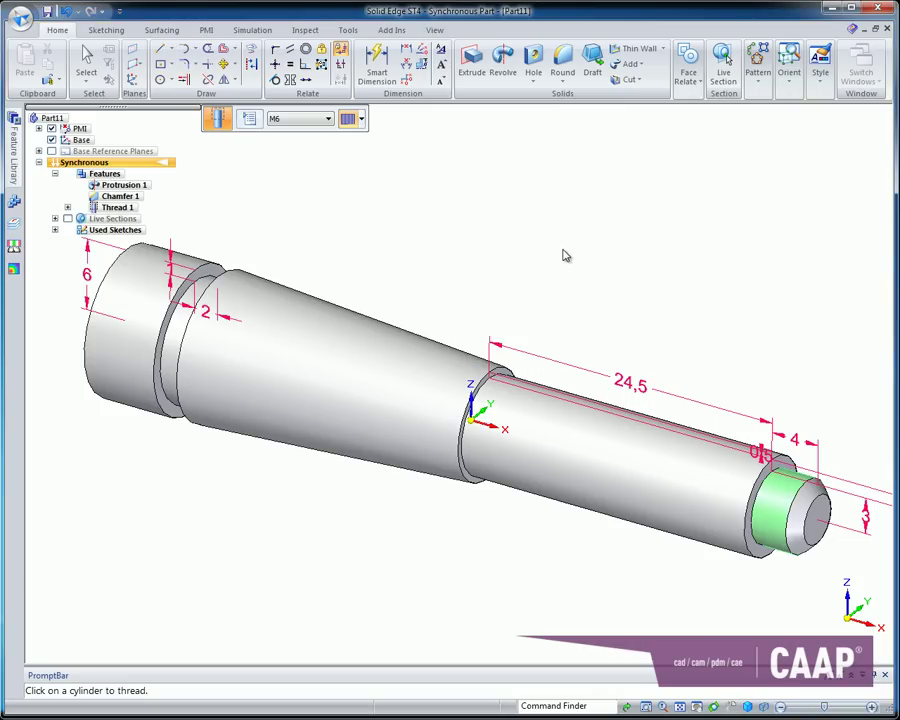
click(86, 58)
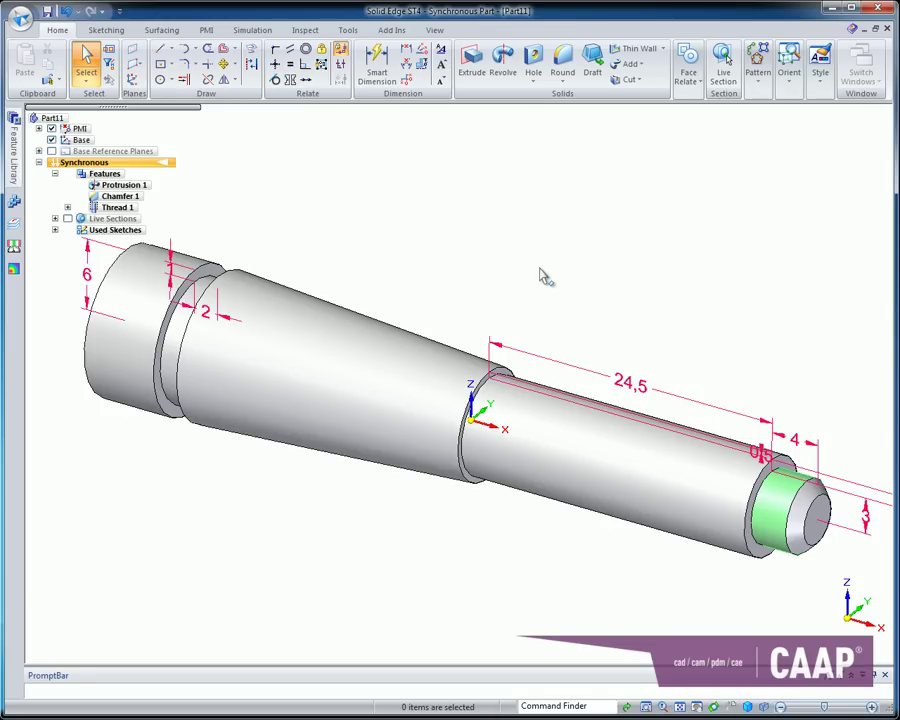
Step: Apply Steel from the Material Table to the shaft part
click(20, 20)
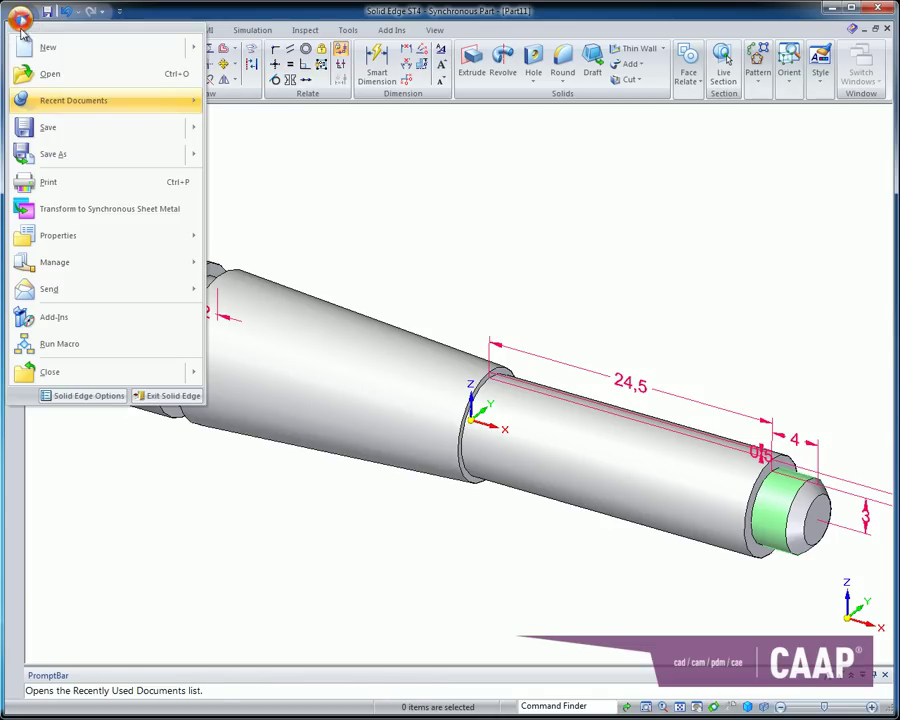
mouse_move(100, 235)
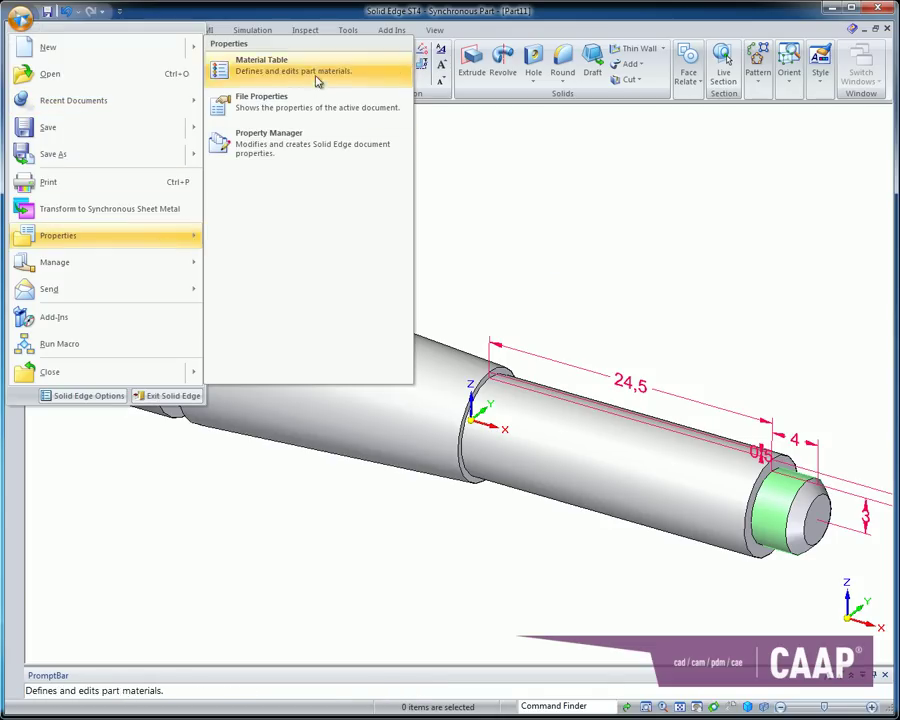
click(316, 82)
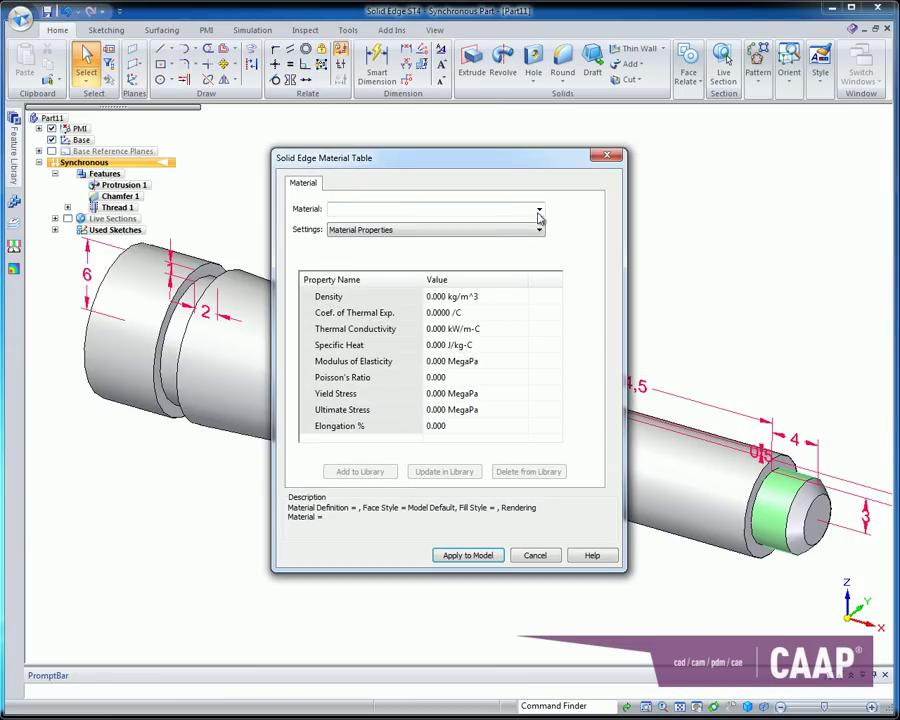
click(538, 210)
scroll(434, 400, down, 3)
scroll(425, 450, down, 6)
scroll(395, 418, down, 1)
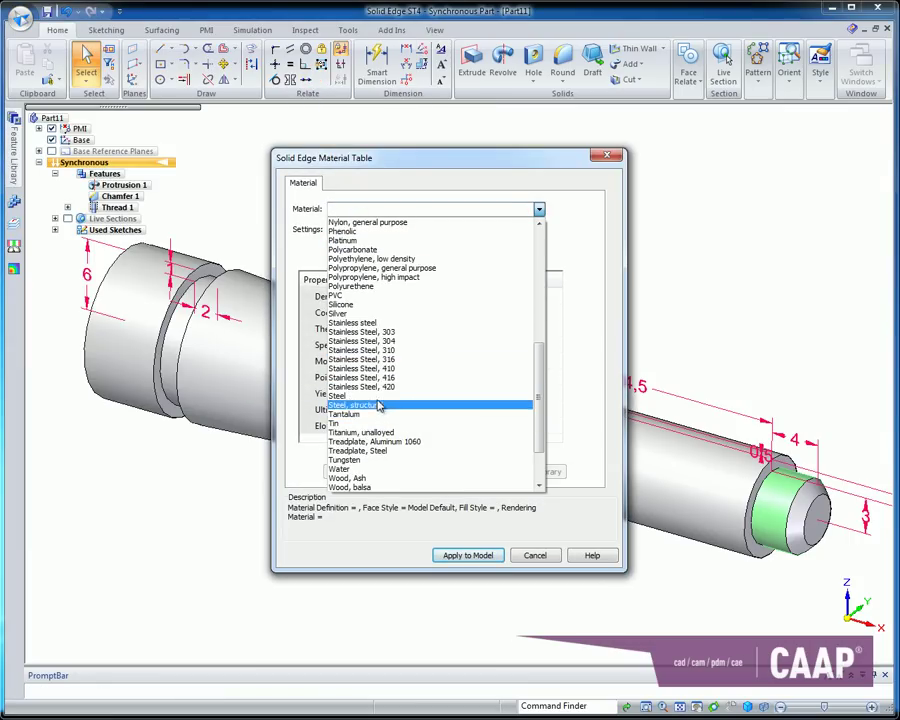
click(345, 395)
click(482, 555)
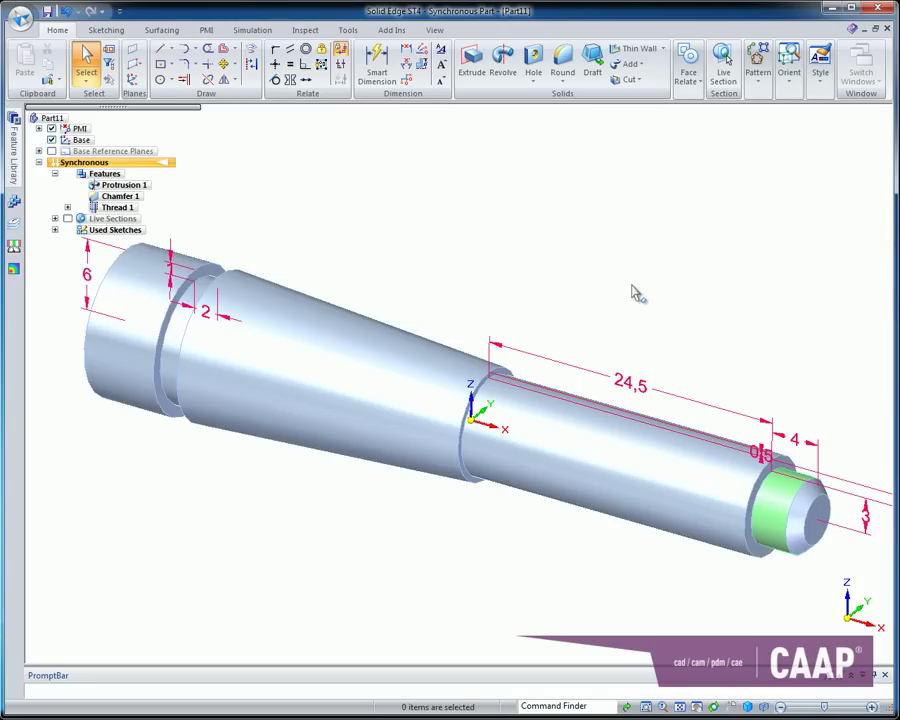
Step: Paint the shaft body with the Blue style using Part Painter, leaving the threaded end unpainted
click(435, 30)
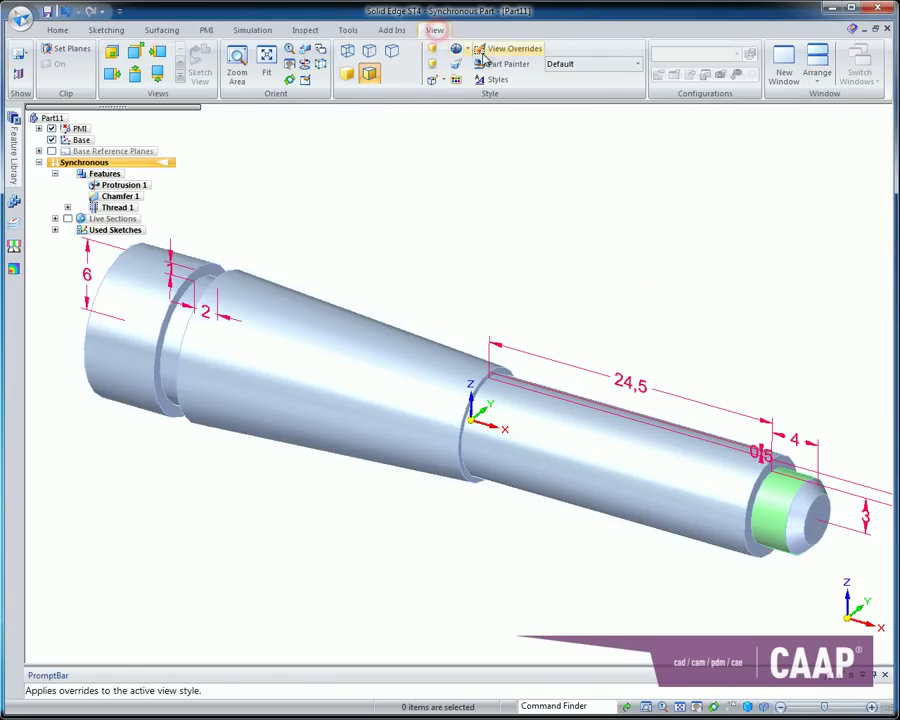
click(511, 64)
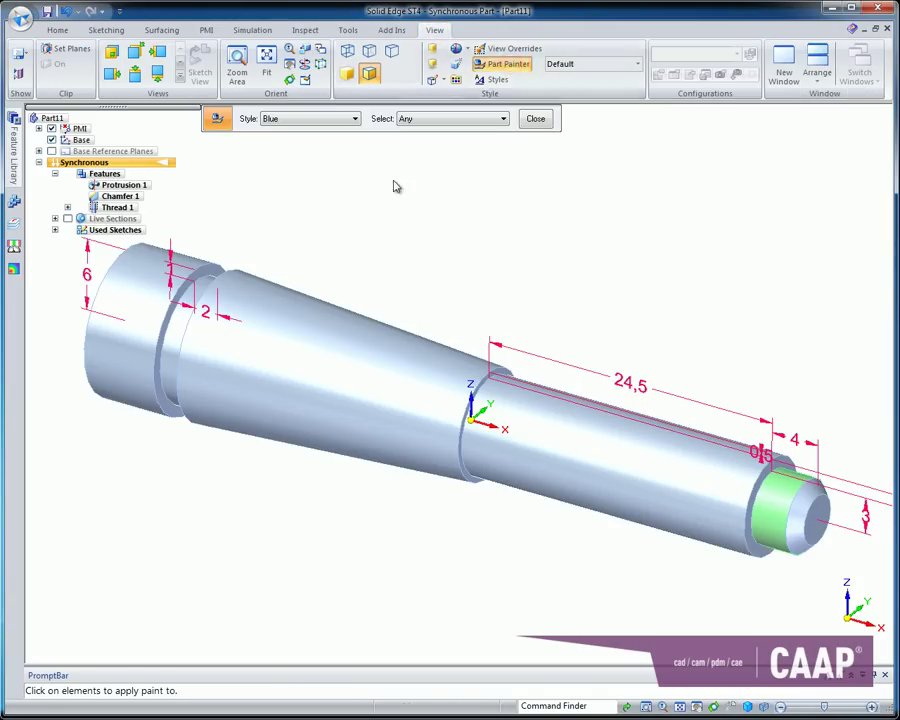
click(353, 119)
click(350, 119)
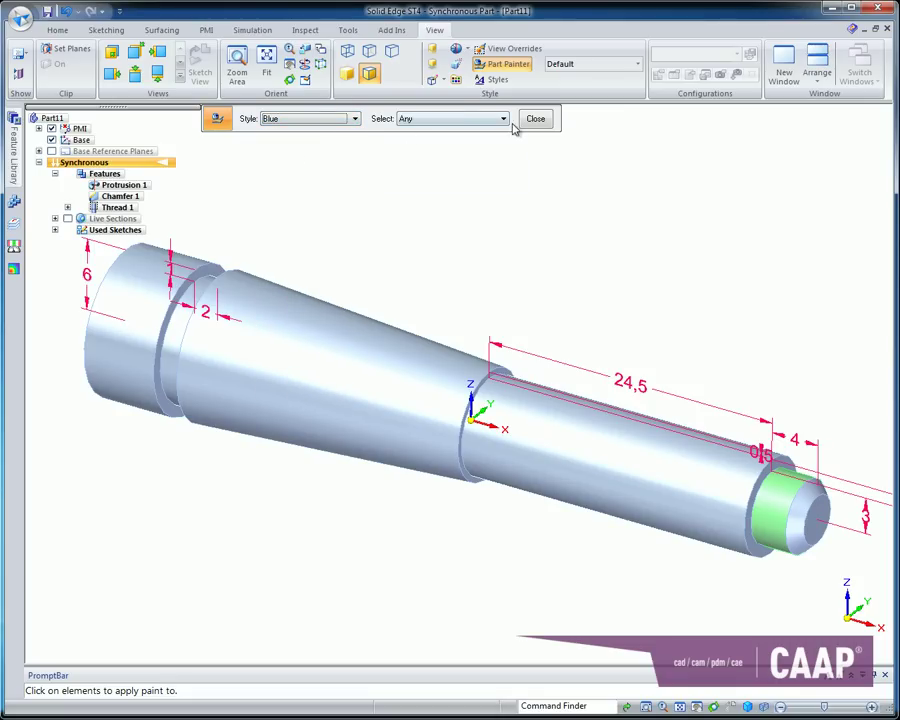
click(325, 341)
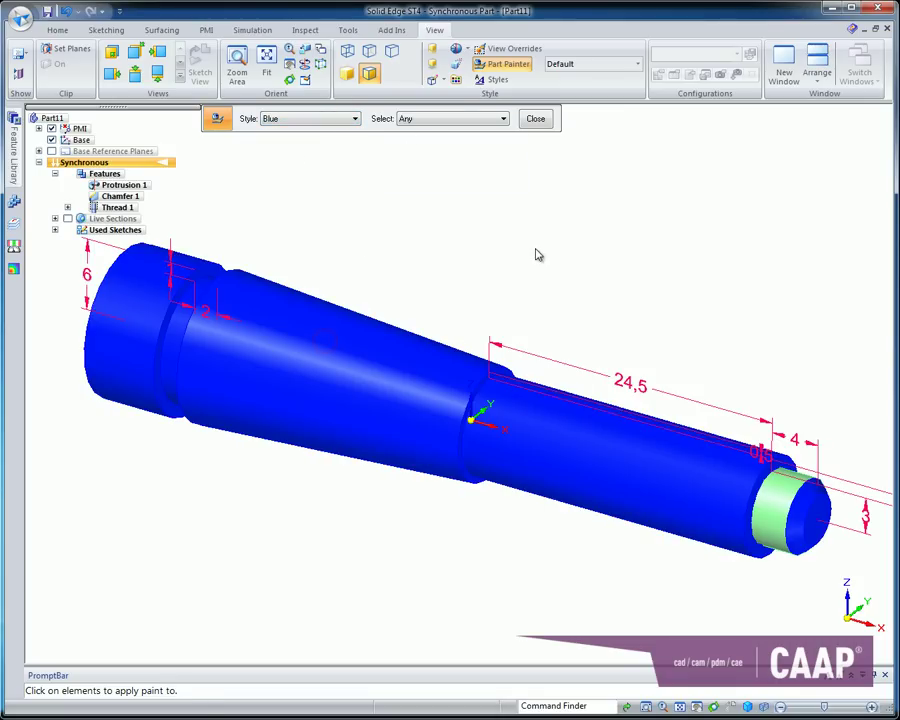
click(536, 121)
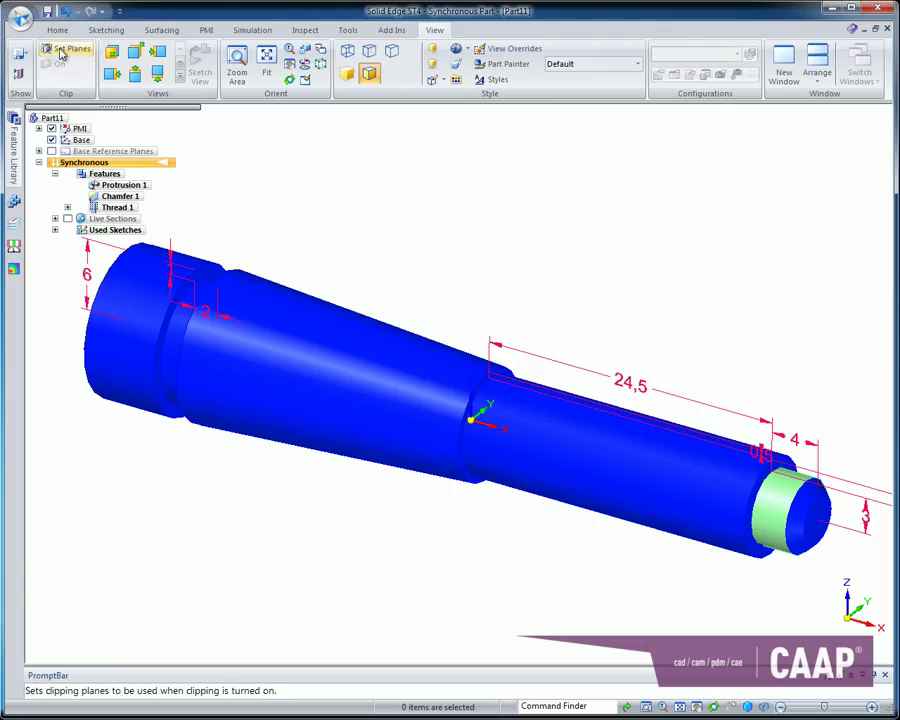
click(57, 30)
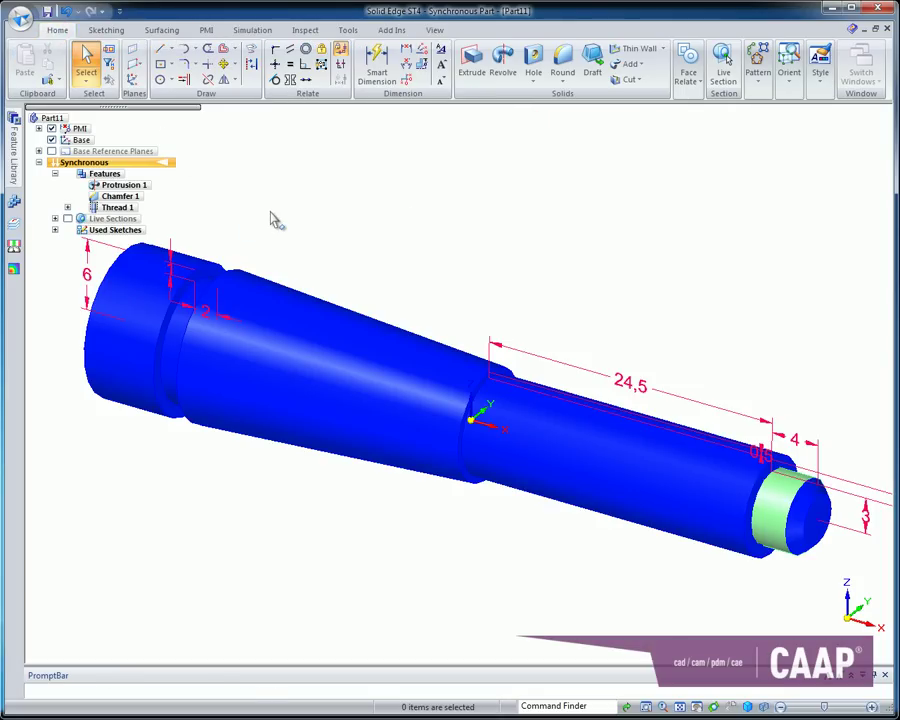
Step: On the Summary properties, enter the title 'Rooktip' and company CAAP
click(46, 11)
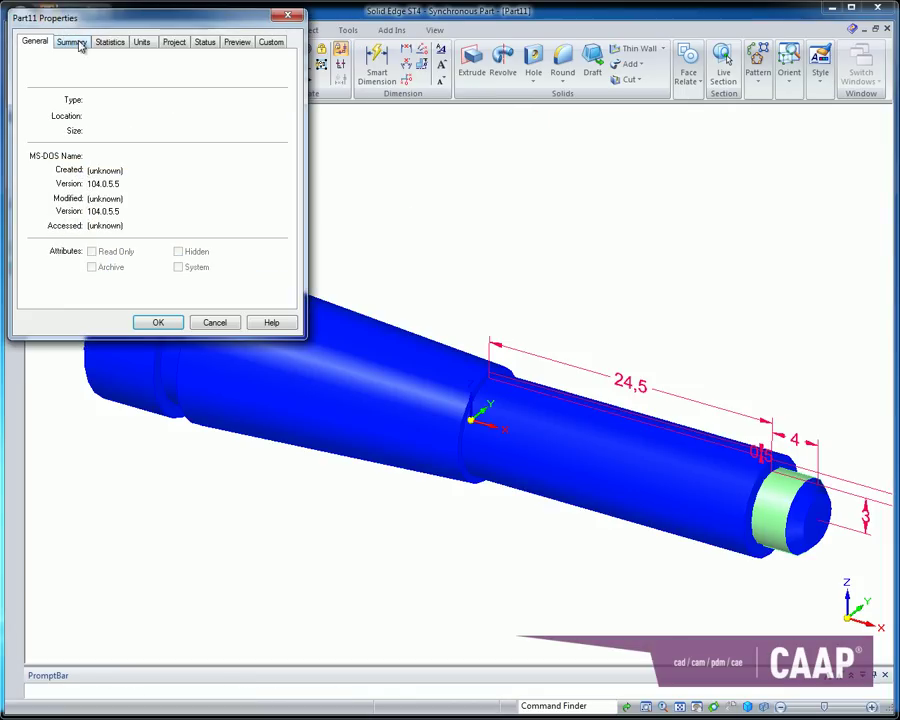
click(80, 42)
click(92, 66)
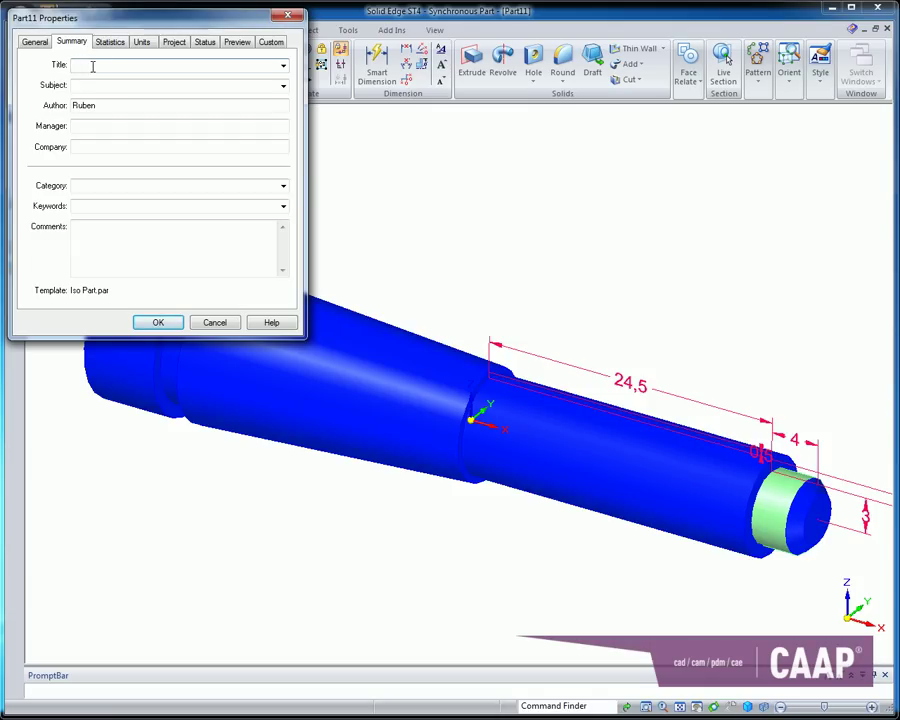
text(Rooktip)
key(Tab)
key(Tab)
key(Tab)
text(AAP)
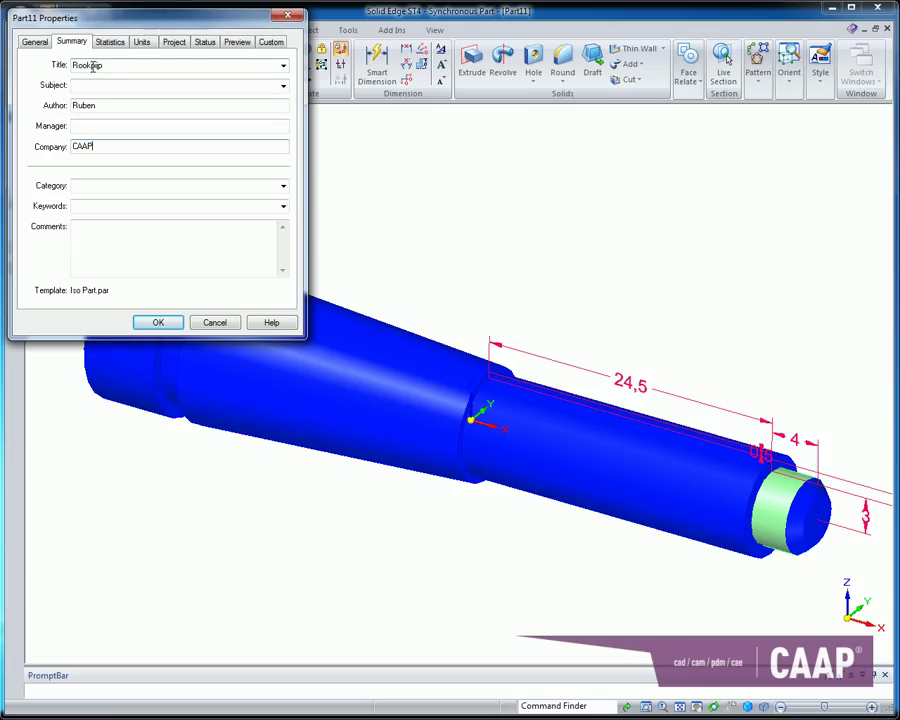
Step: On the Project properties, set document number 1004, revision A and project name Stoomwals
click(172, 42)
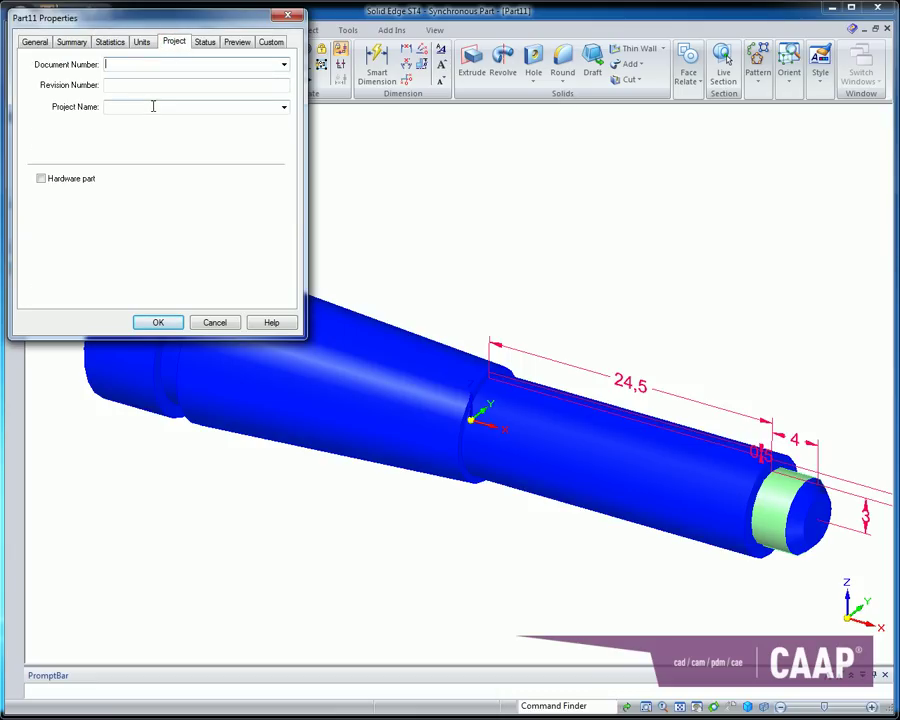
text(1004)
key(Tab)
text(A)
text(Stoomwals)
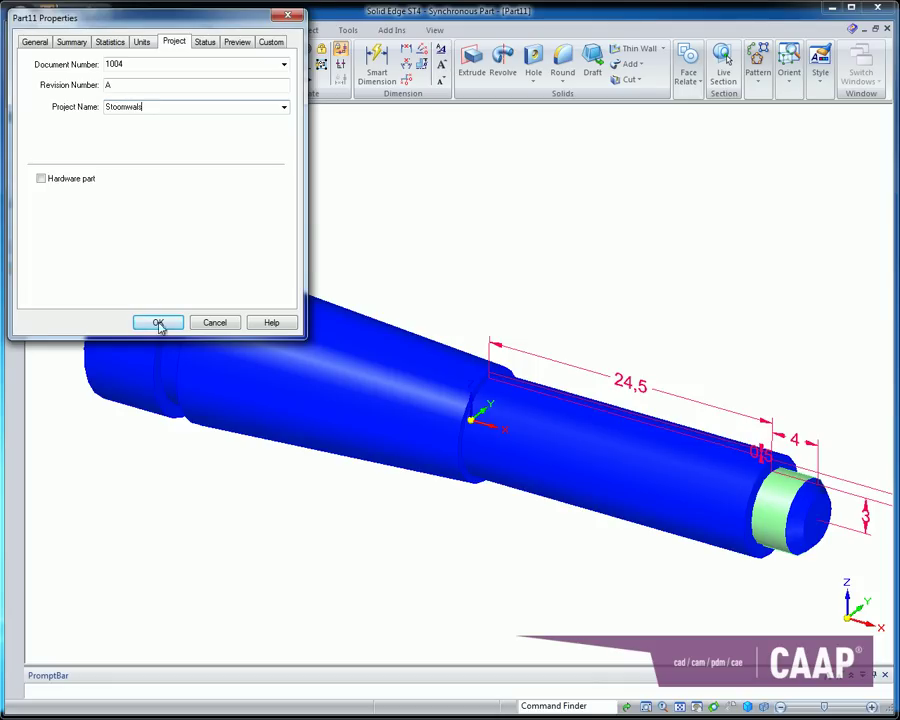
click(157, 322)
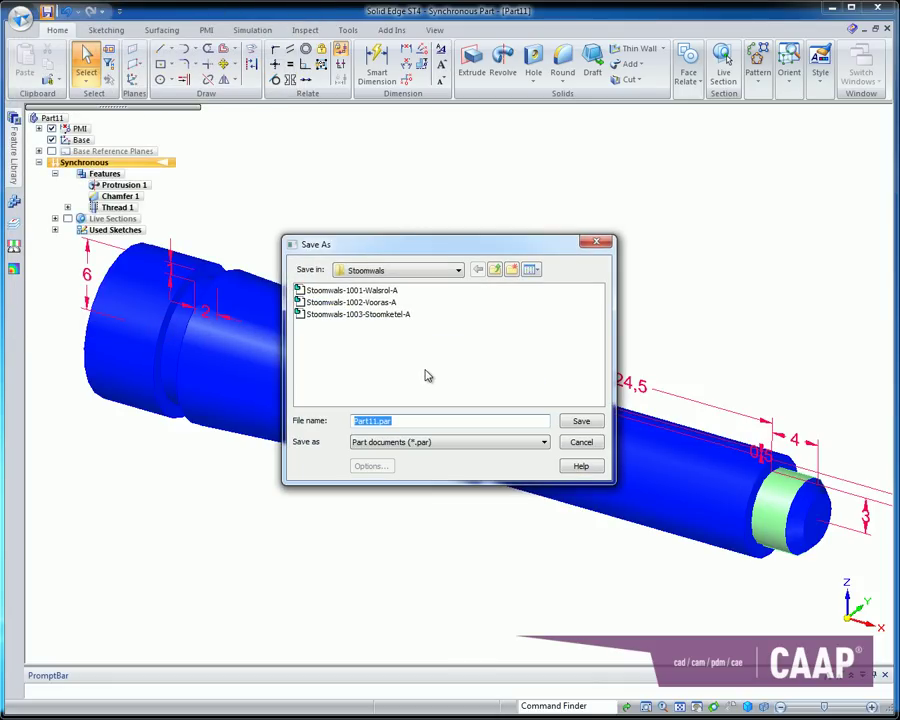
Step: Save the part under the file name Stoomwals-1004-Rookpijp-A.par
text(S)
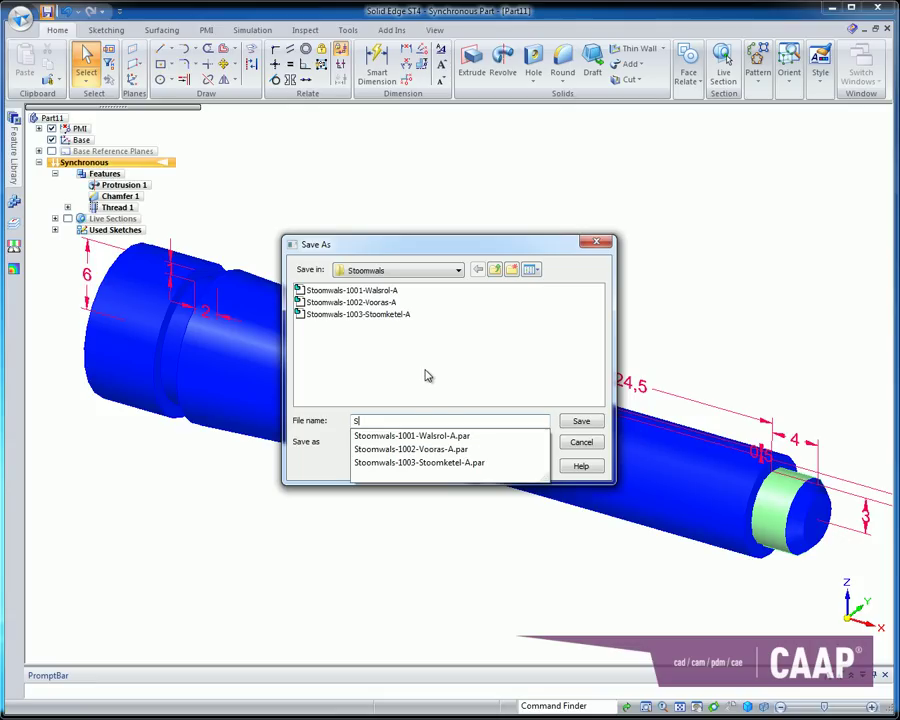
text(toomwals-)
text(1004-)
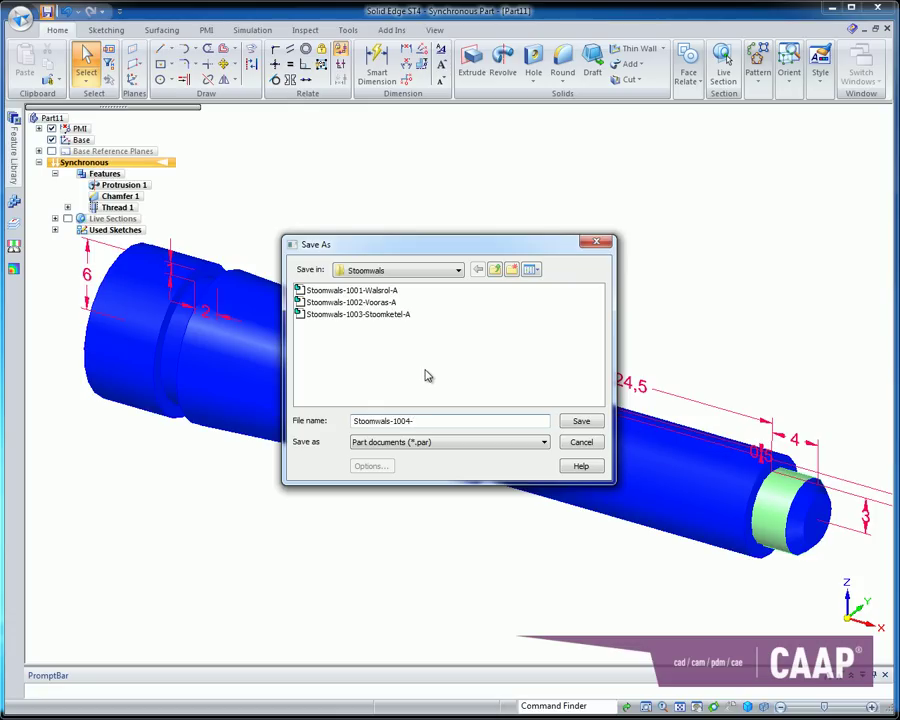
text(Rookpijp-A)
click(578, 425)
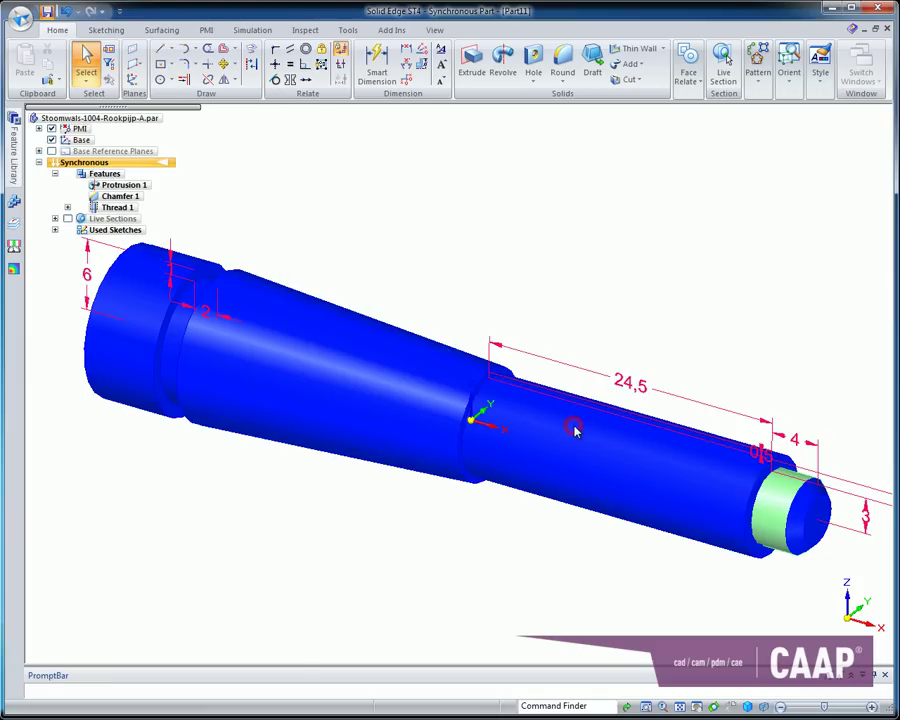
Step: Close the Stoomwals-1004-Rookpijp-A.par document window
click(886, 29)
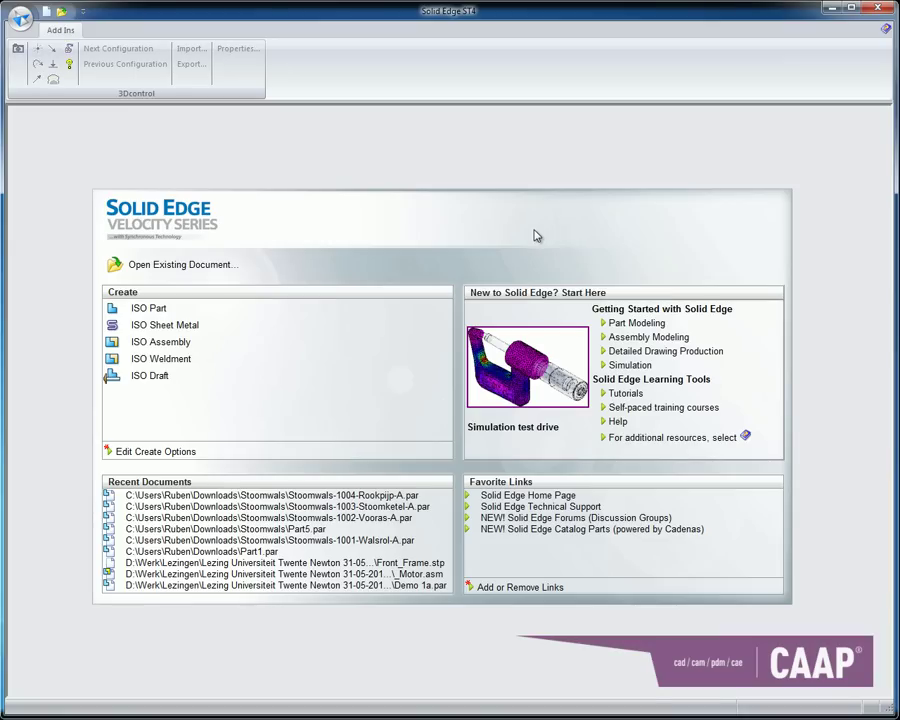